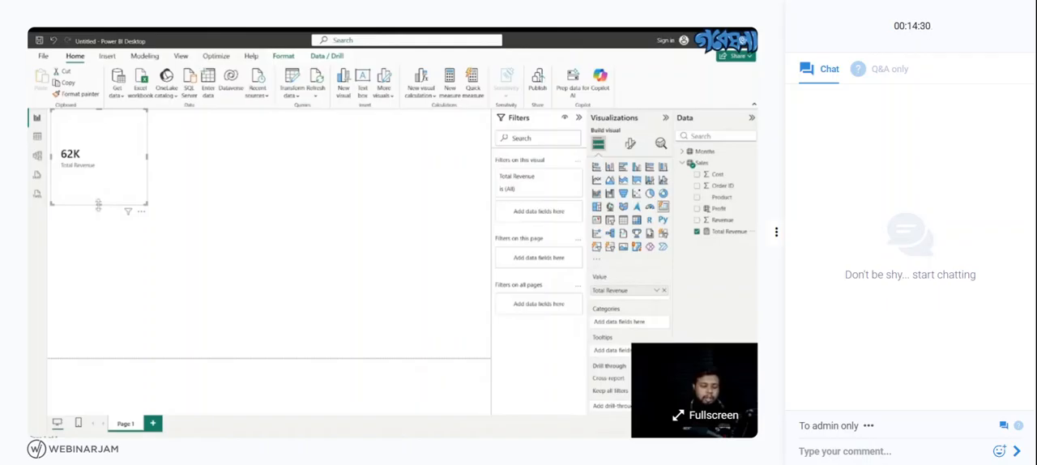
- Reduce the height of the Total Revenue card and shift it slightly within the upper-left corner of the report page
left_click_drag(97, 202, 99, 168)
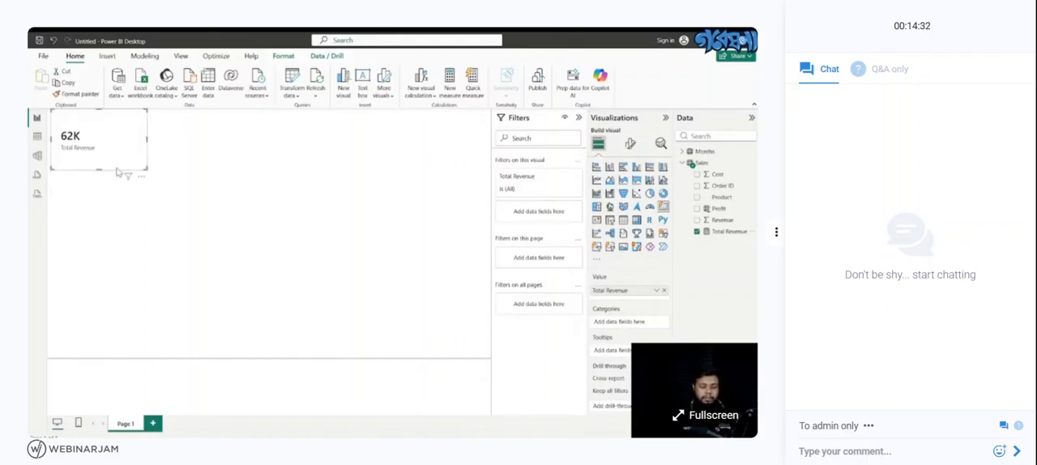
left_click(161, 166)
left_click(102, 160)
left_click_drag(103, 145, 105, 149)
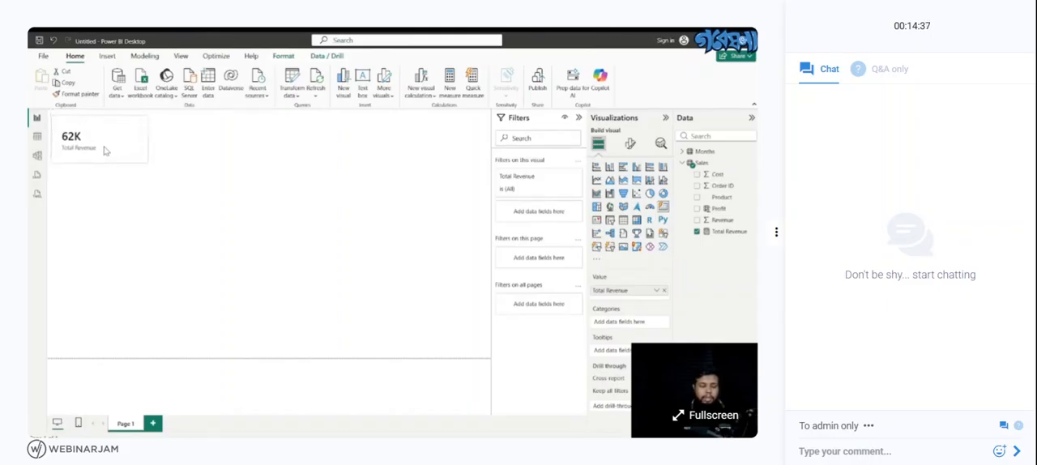
left_click(192, 172)
left_click(126, 149)
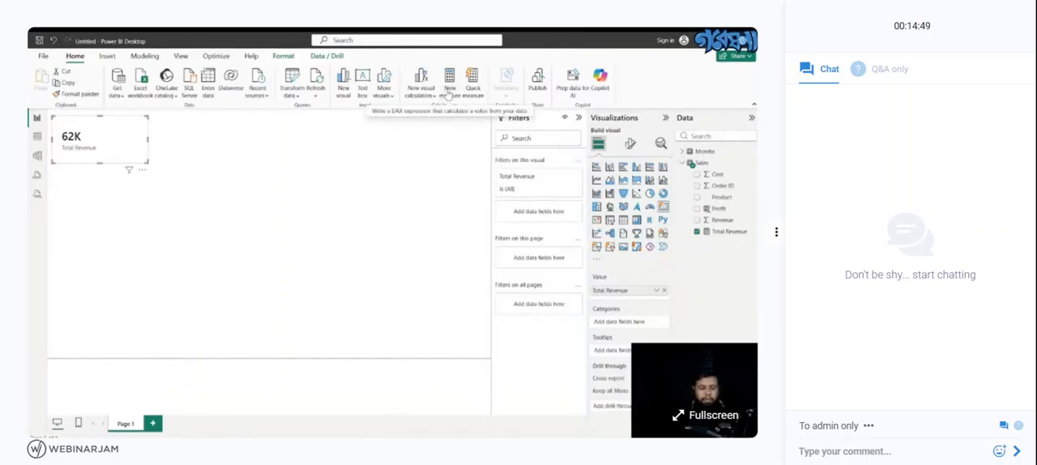
- Create a Total Profit measure in the Sales table with the formula SUM(Sales[Profit])
left_click(36, 136)
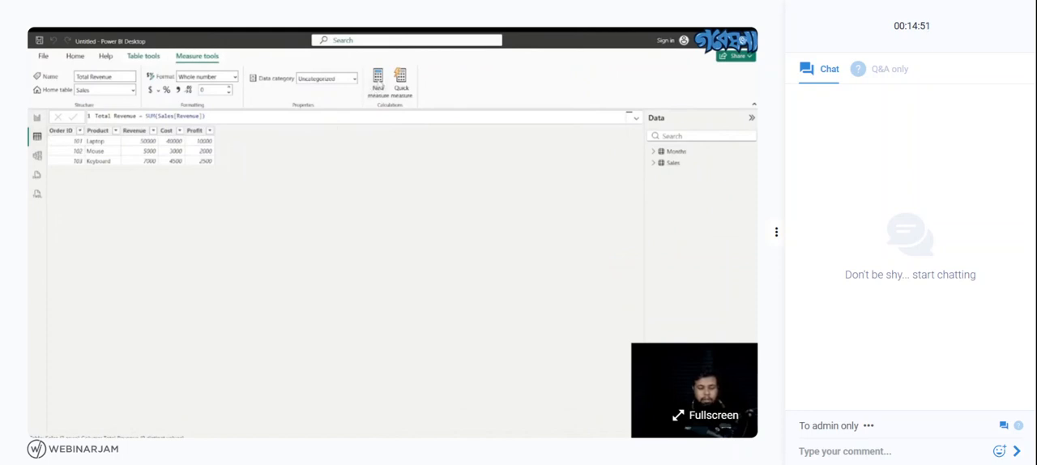
left_click(379, 86)
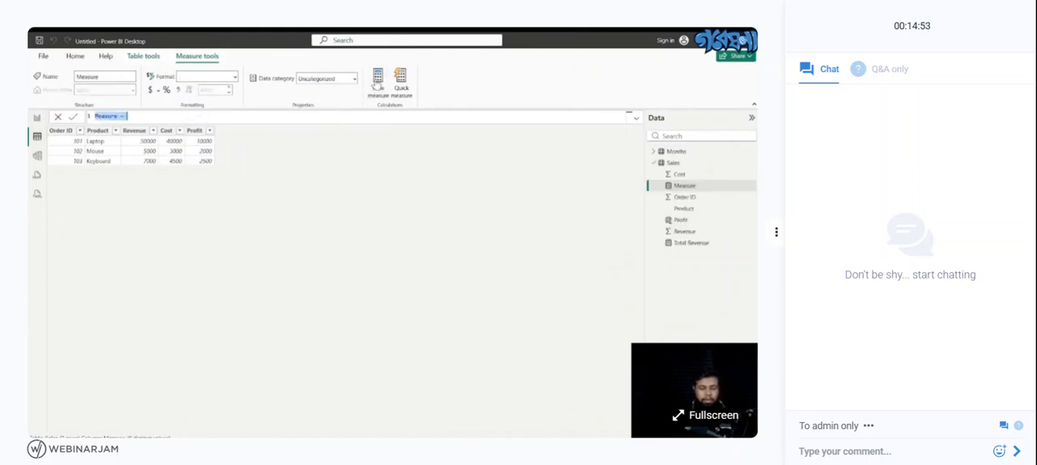
left_click(150, 61)
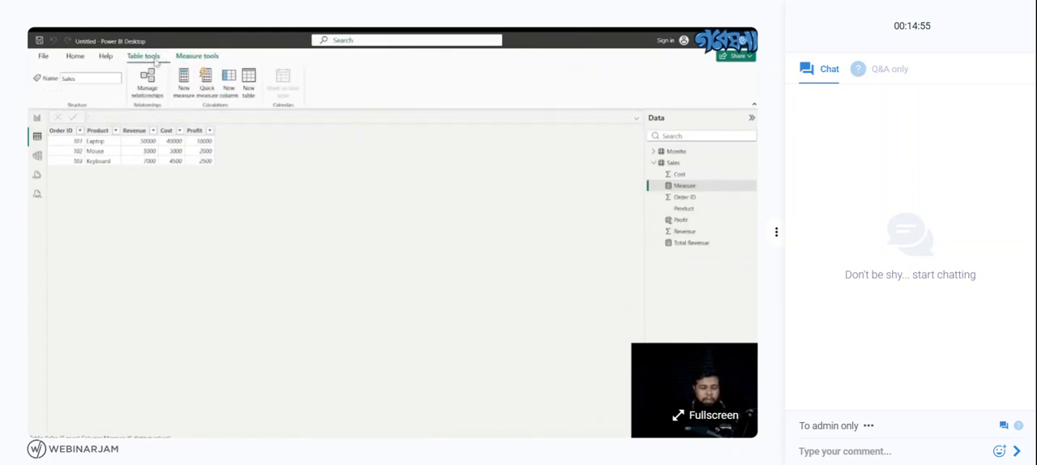
left_click(182, 87)
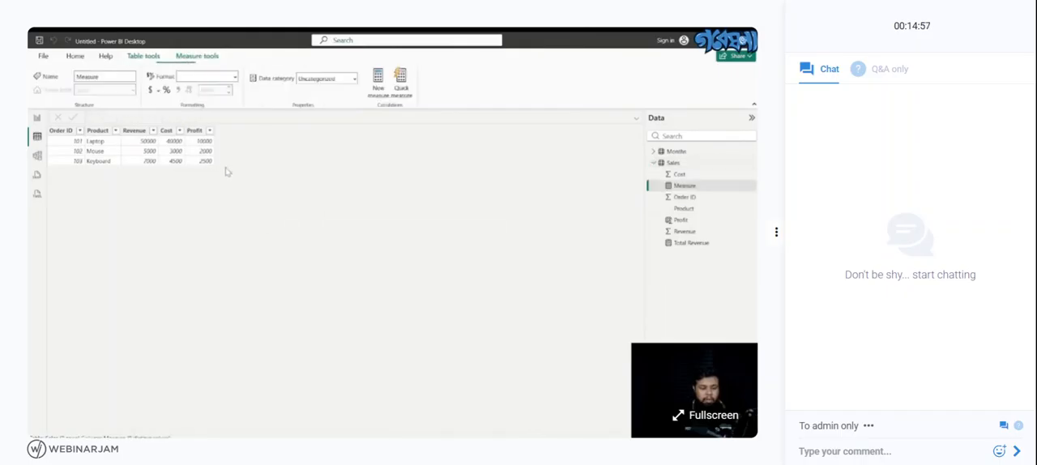
key("BackSpace")
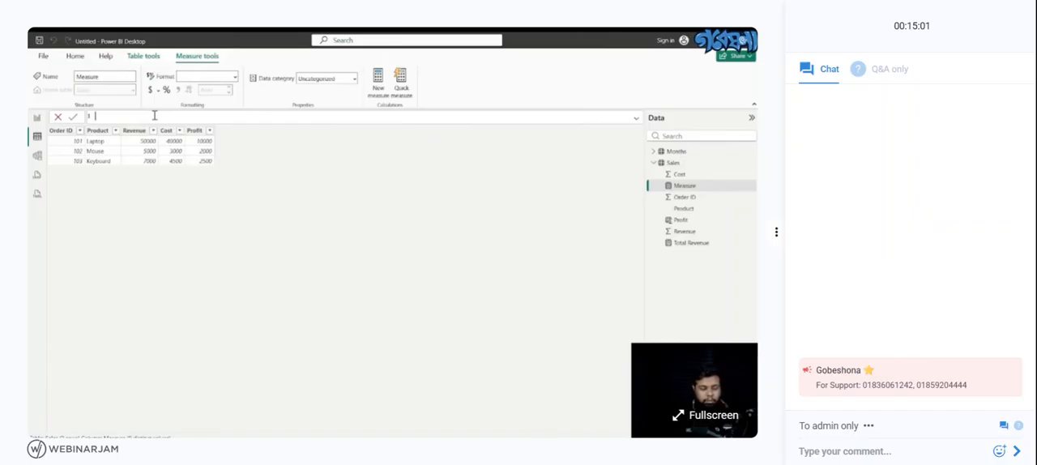
type("Tot")
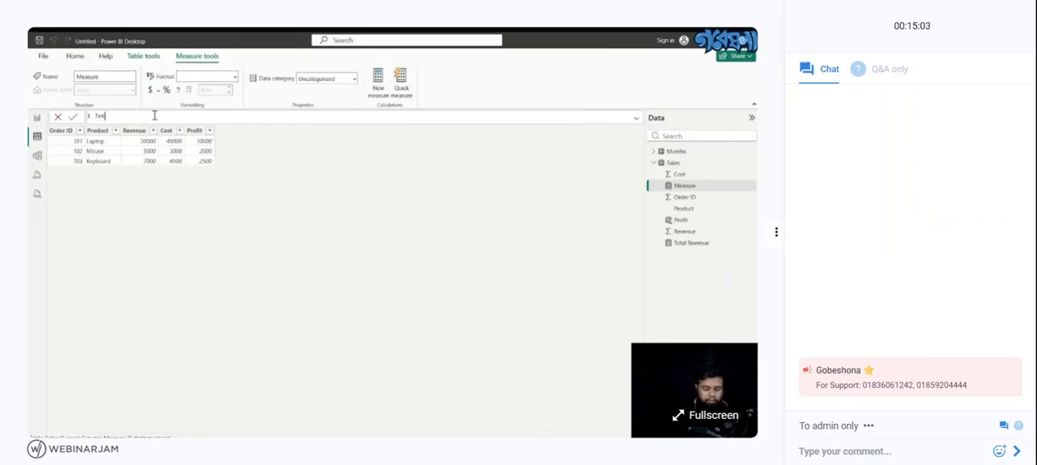
type("al Profit = SUM(Sales[Profit")
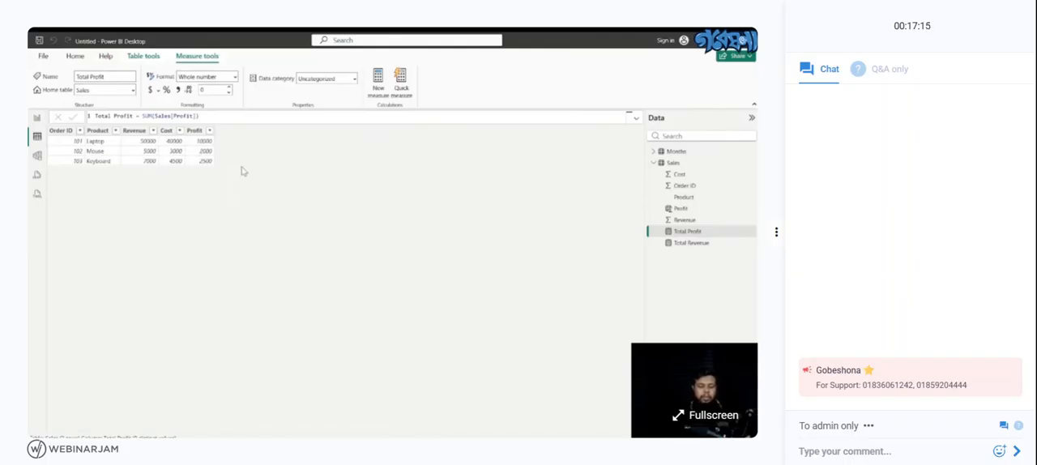
- Add a calculated column named Category to the Sales table
left_click(135, 57)
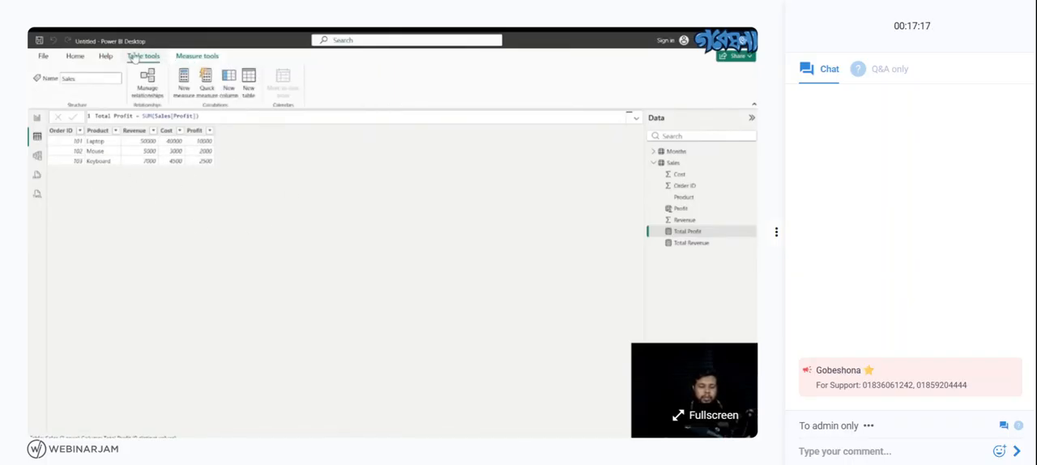
left_click(229, 81)
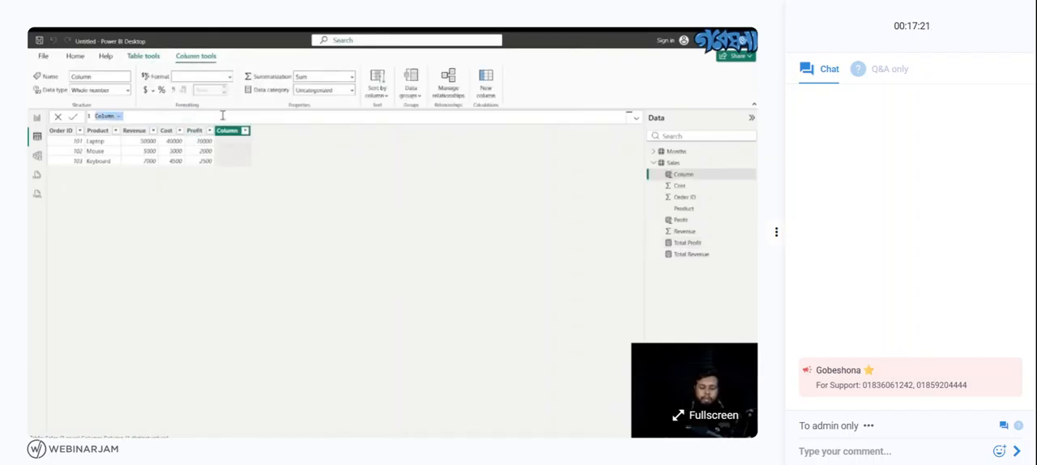
key("BackSpace")
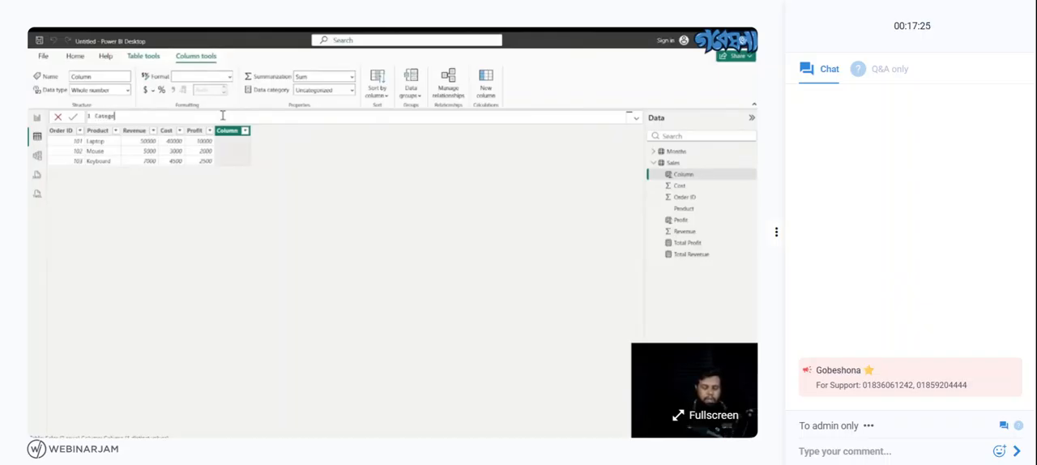
type("Category")
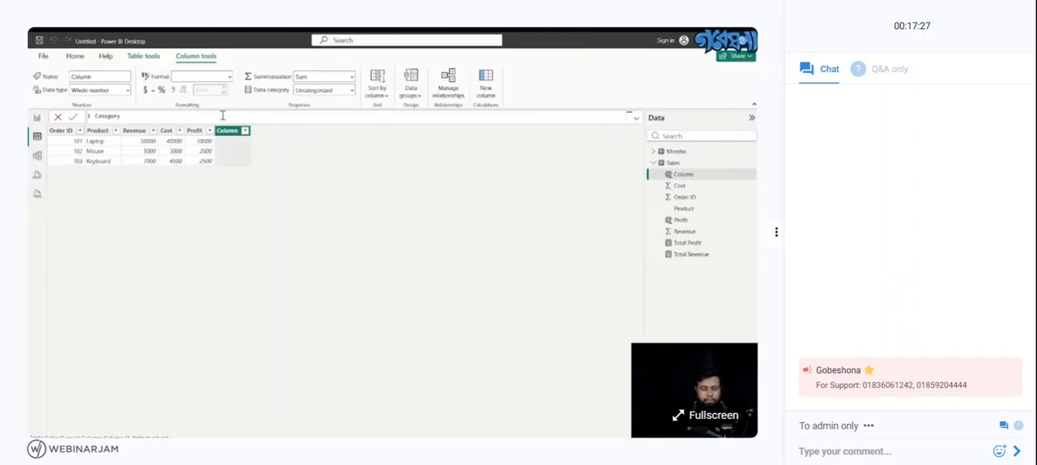
type(" =")
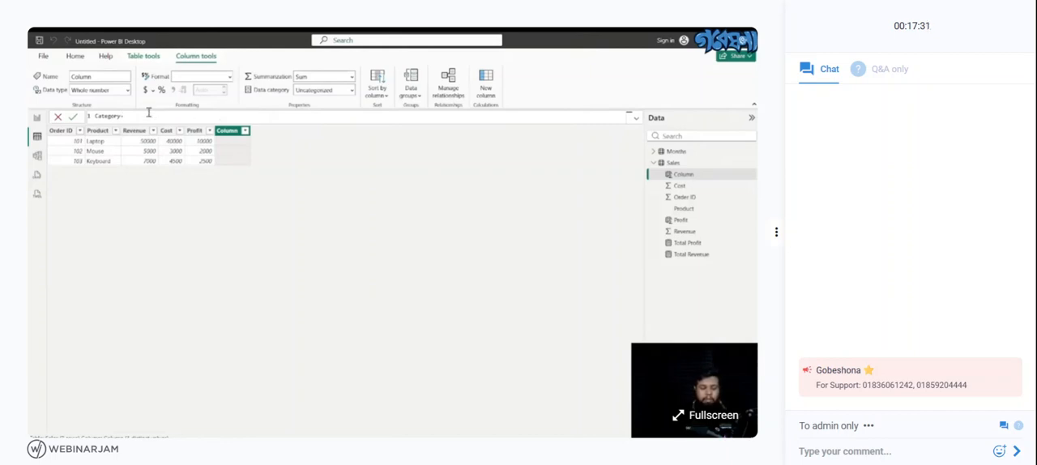
type(" IF")
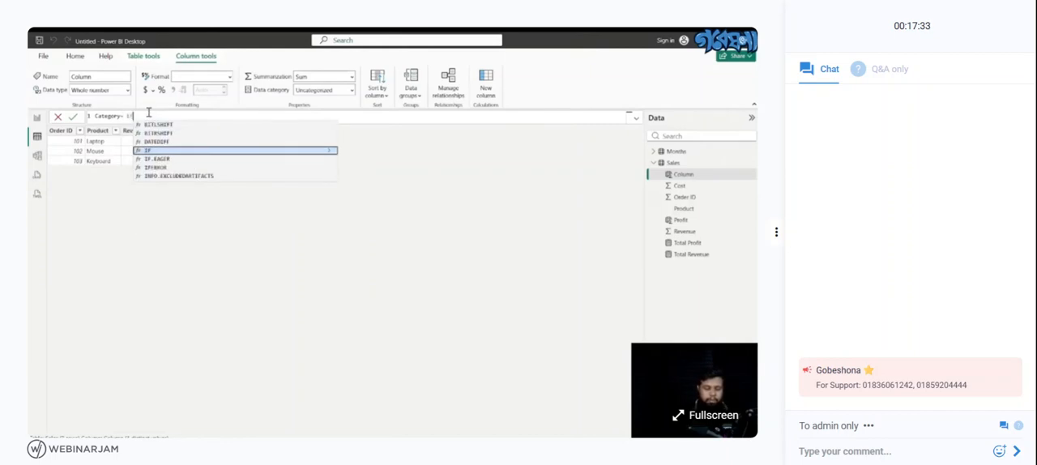
type("(")
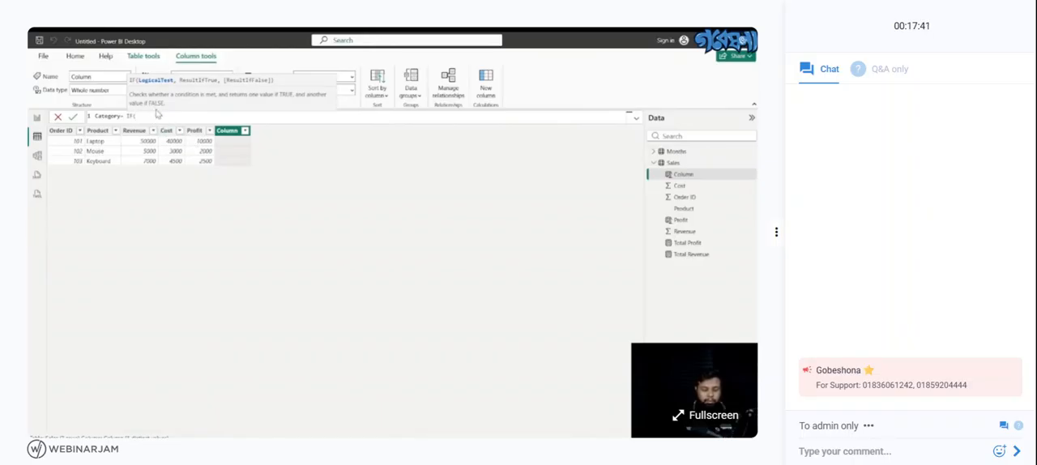
- Define the Category column with the formula IF(Sales[Profit]>8000,"Excellent","Good")
type("s")
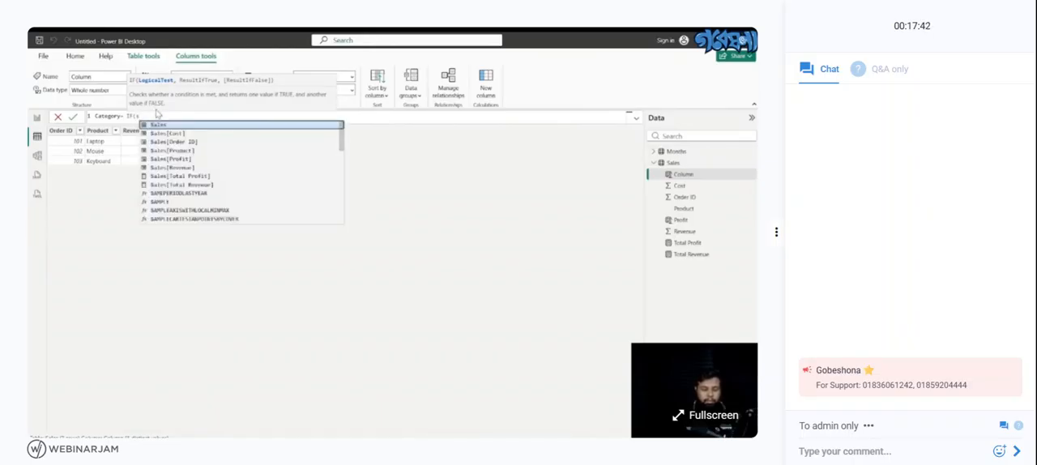
left_click(173, 158)
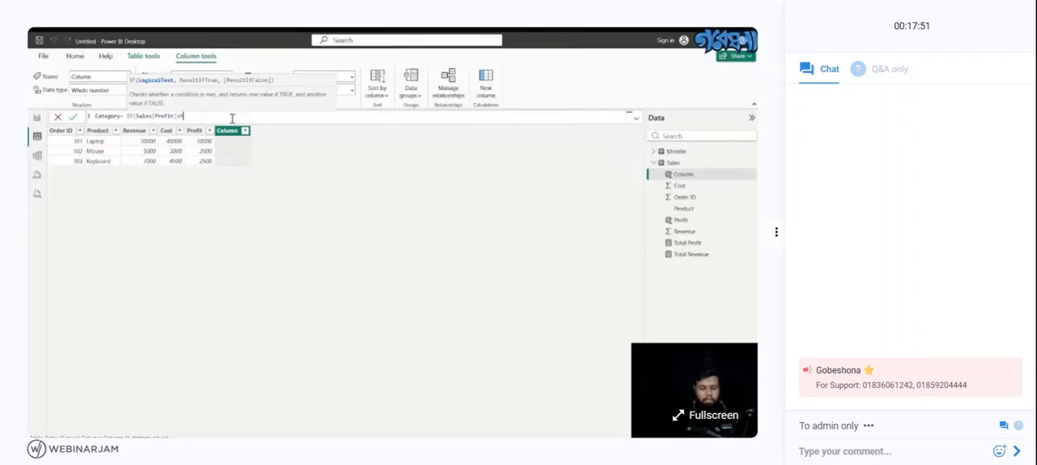
type("000")
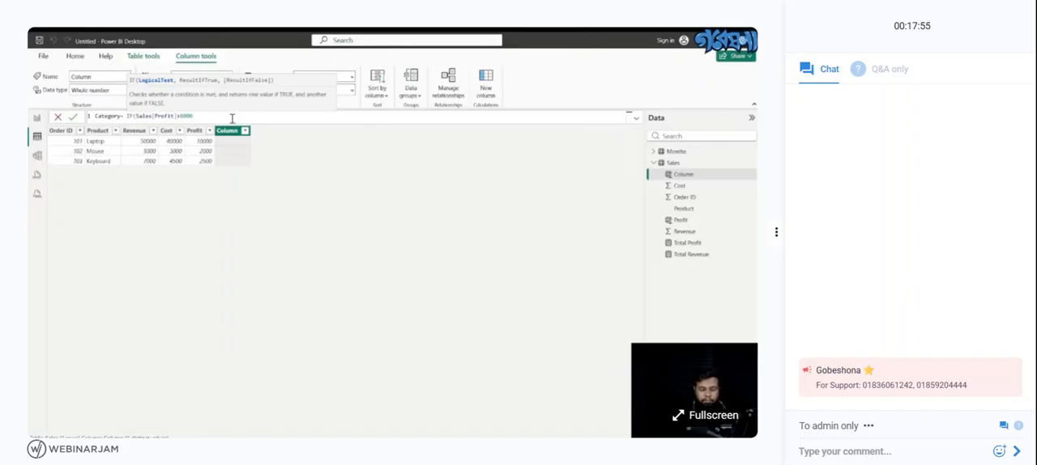
type(",")
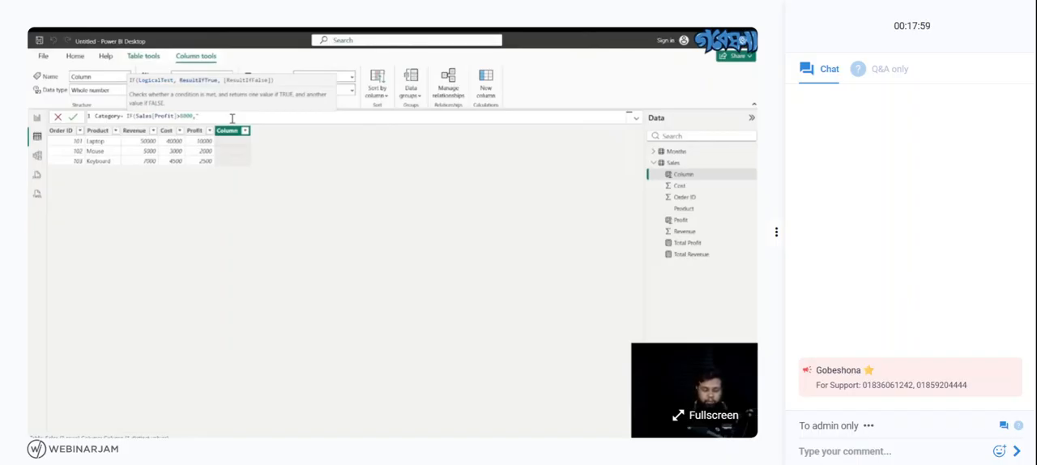
type("\"H")
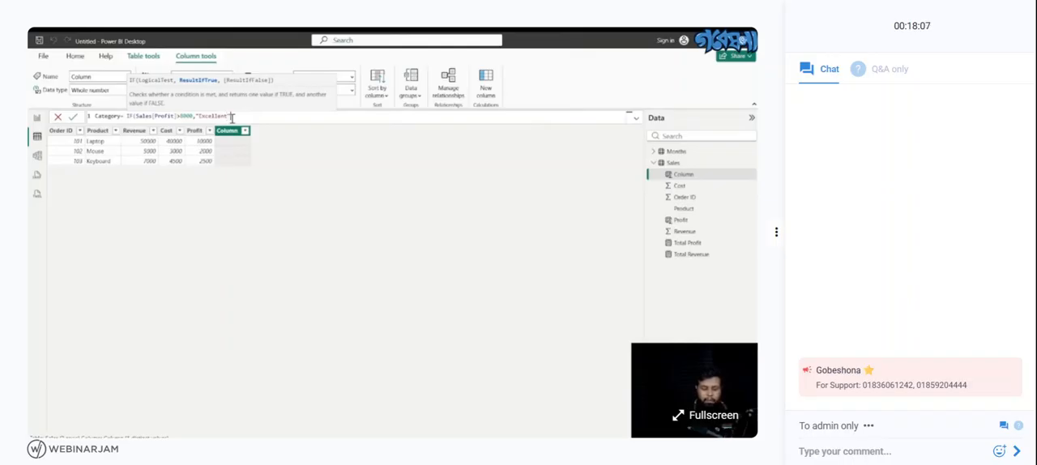
type("xcellent\",\"Good")
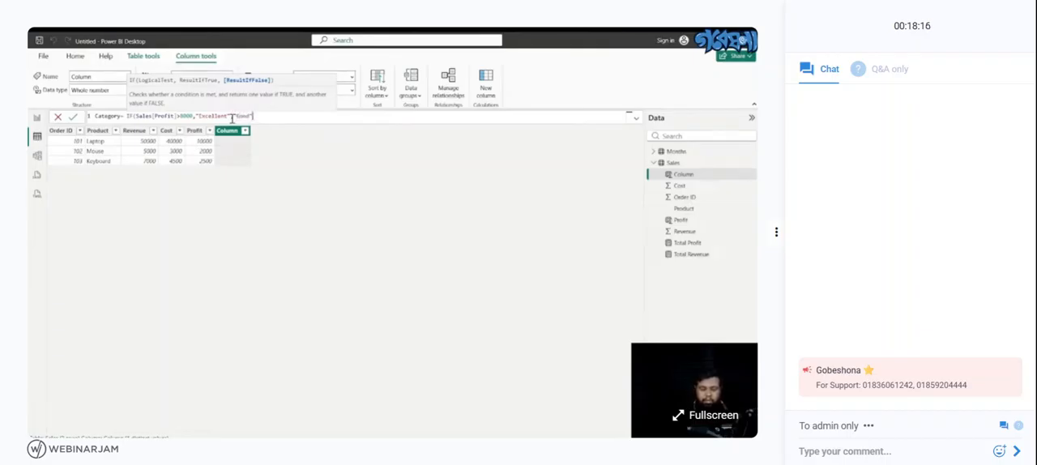
type("\")")
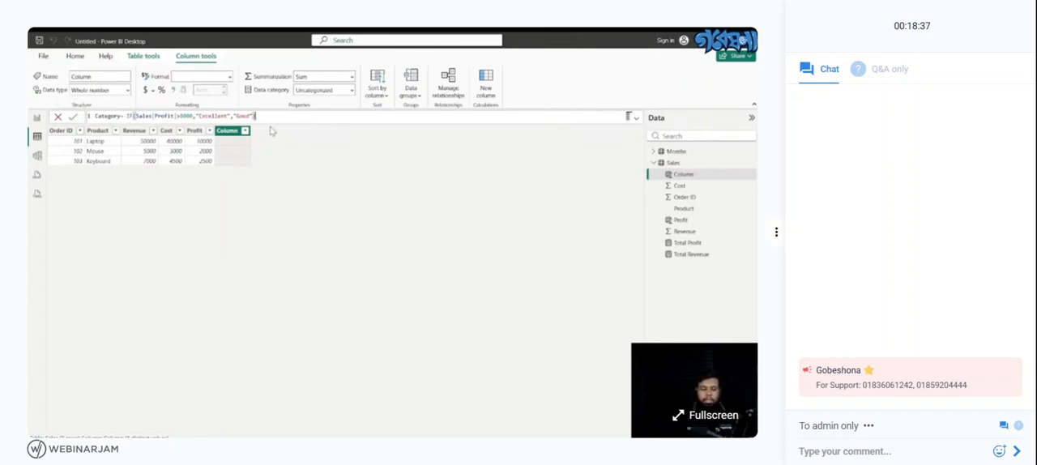
key("Return")
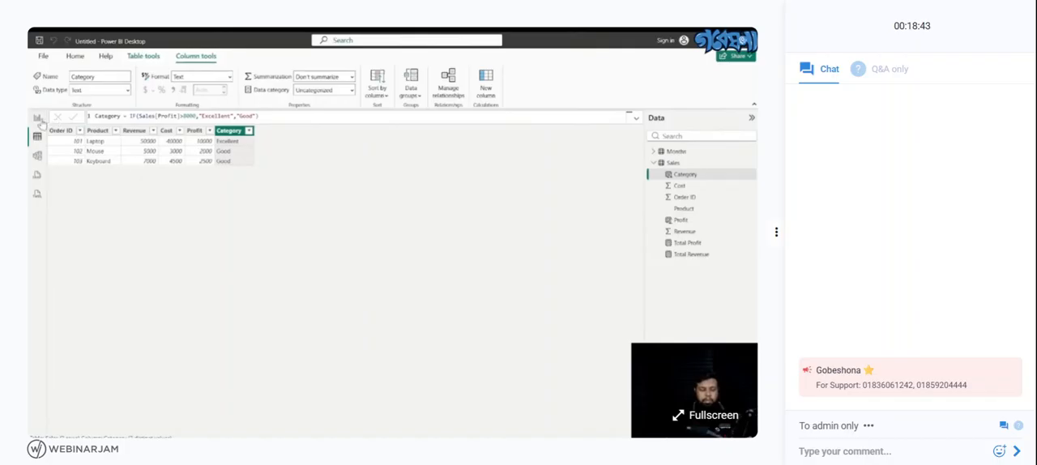
- Try a pie chart with Category as its legend on the report page, and remove the chart
left_click(37, 118)
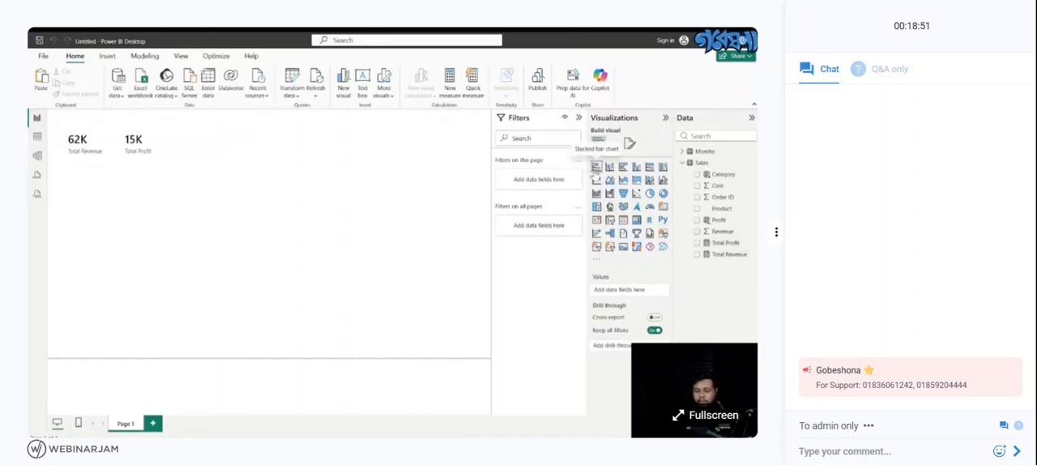
left_click(596, 167)
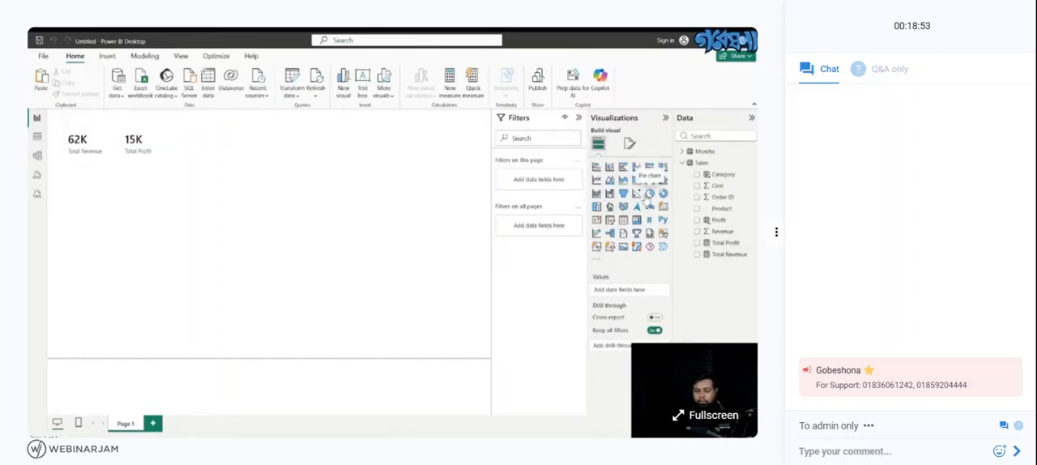
left_click(649, 193)
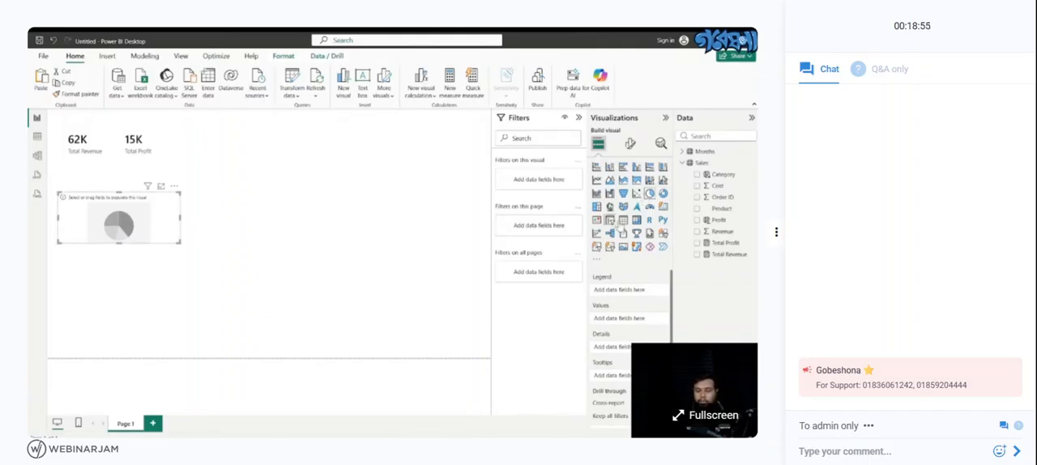
left_click(697, 181)
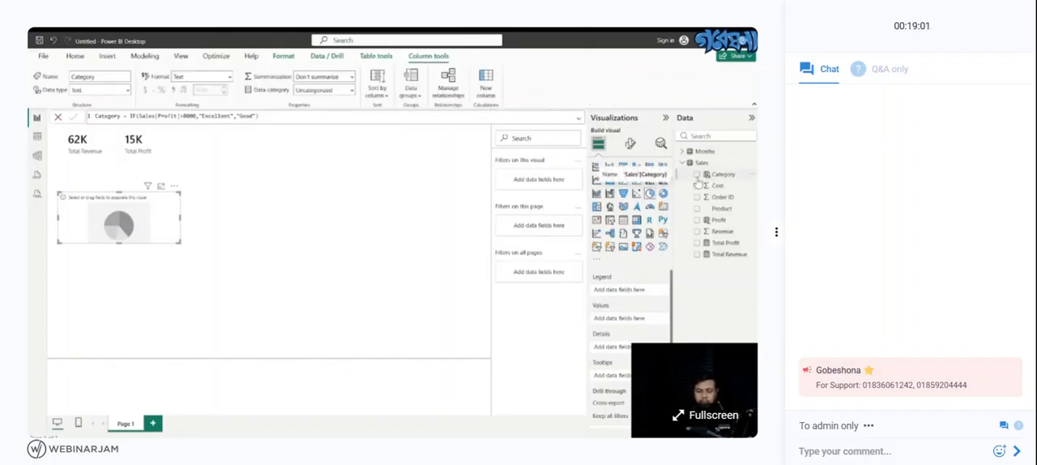
left_click(697, 175)
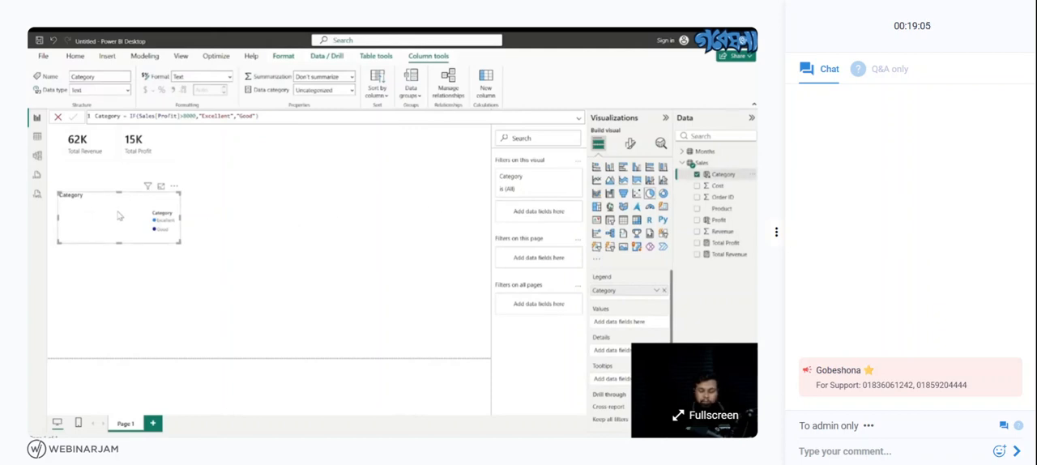
left_click(174, 188)
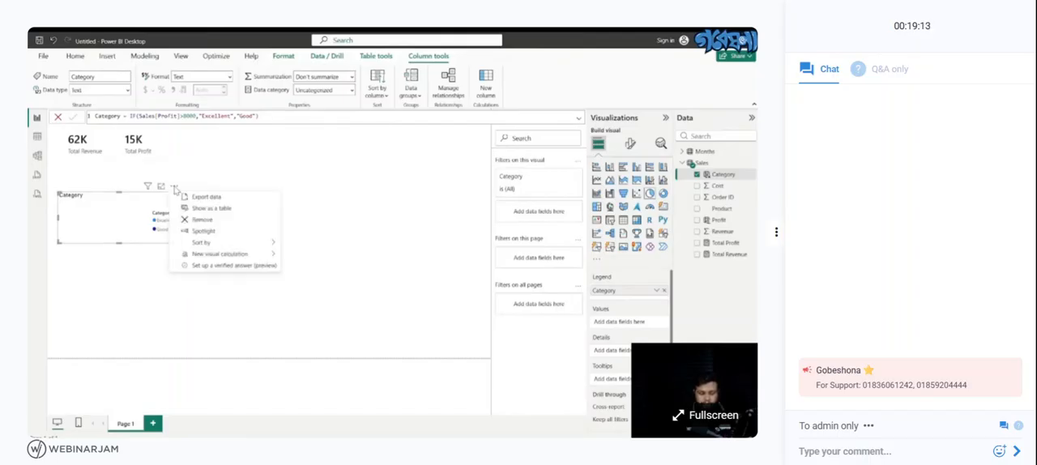
left_click(202, 219)
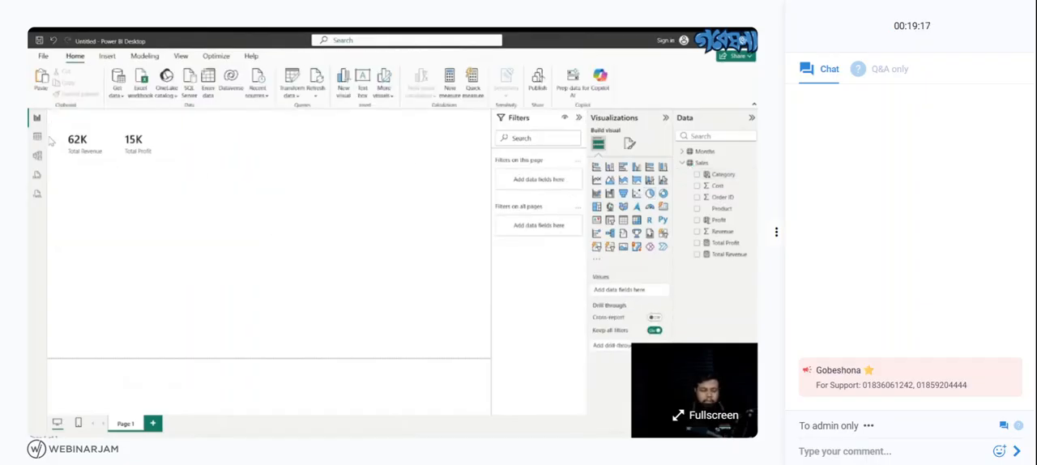
- Show the data of the Months table and expand its list of fields
left_click(38, 138)
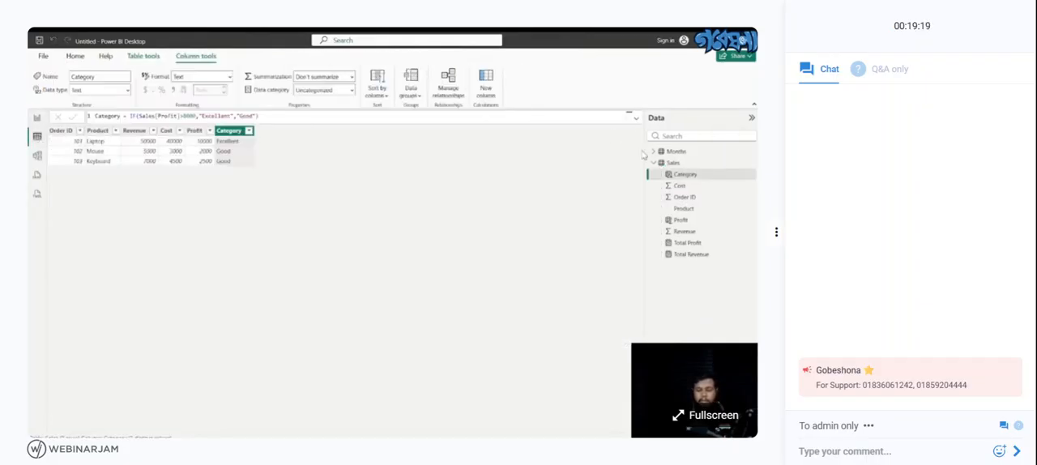
left_click(666, 152)
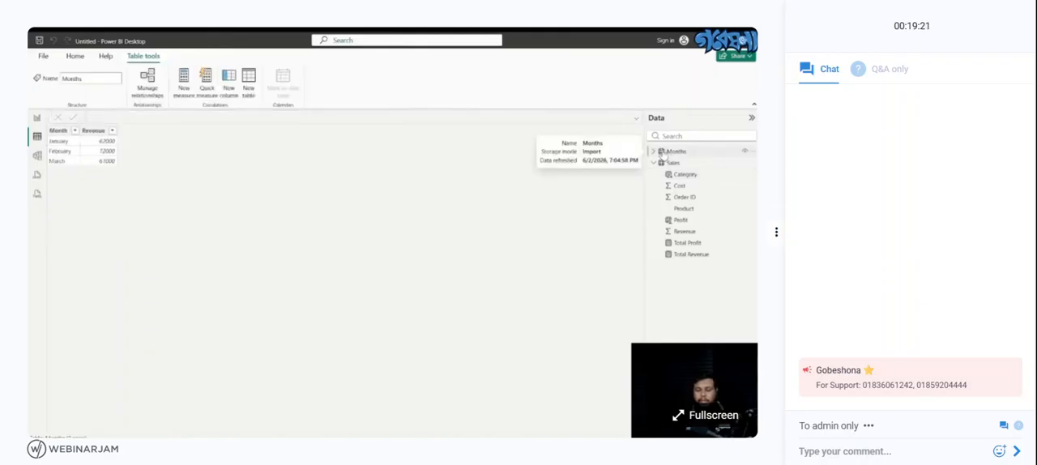
left_click(654, 152)
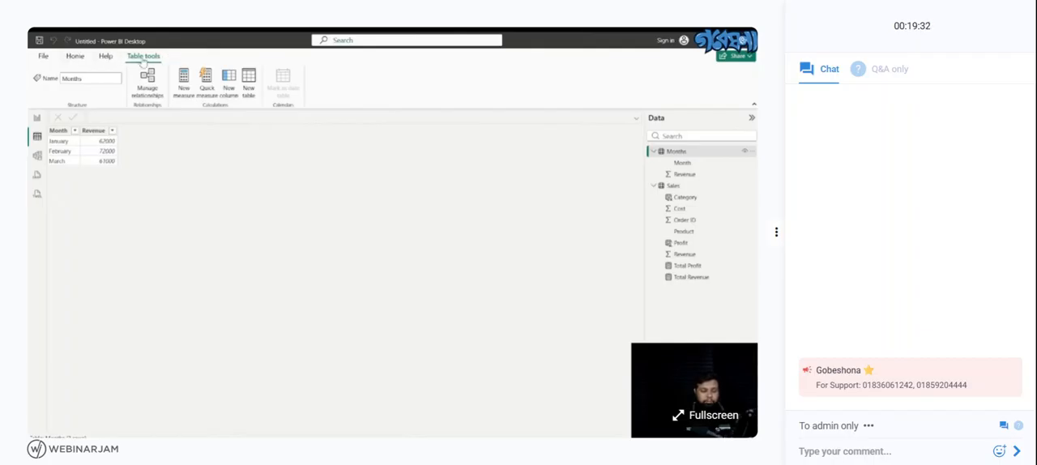
- Try a 100% stacked column chart with Month from the Months table on the report page, and delete the chart
left_click(37, 118)
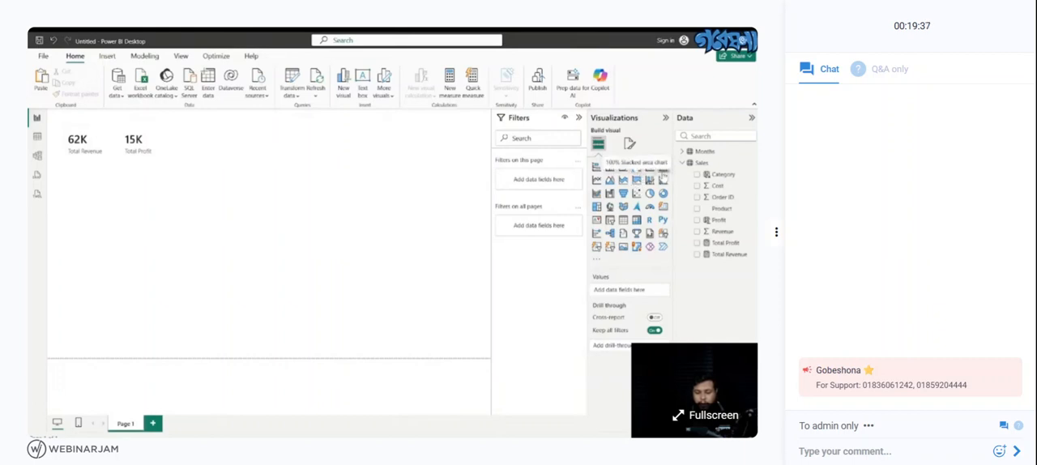
left_click(662, 168)
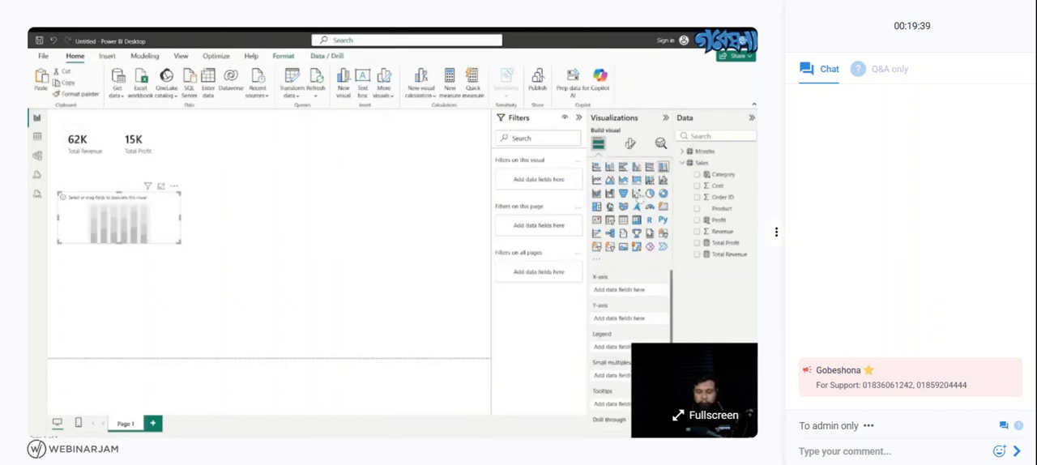
left_click(698, 152)
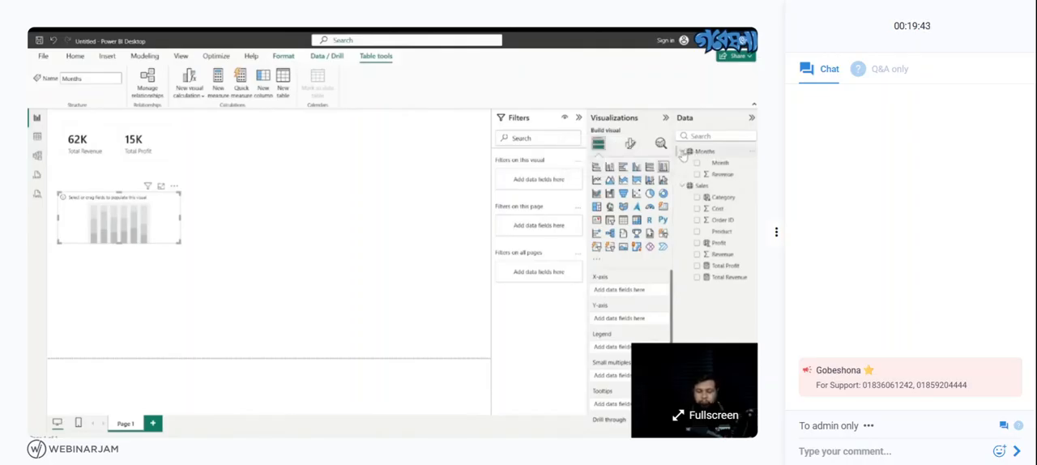
left_click(697, 163)
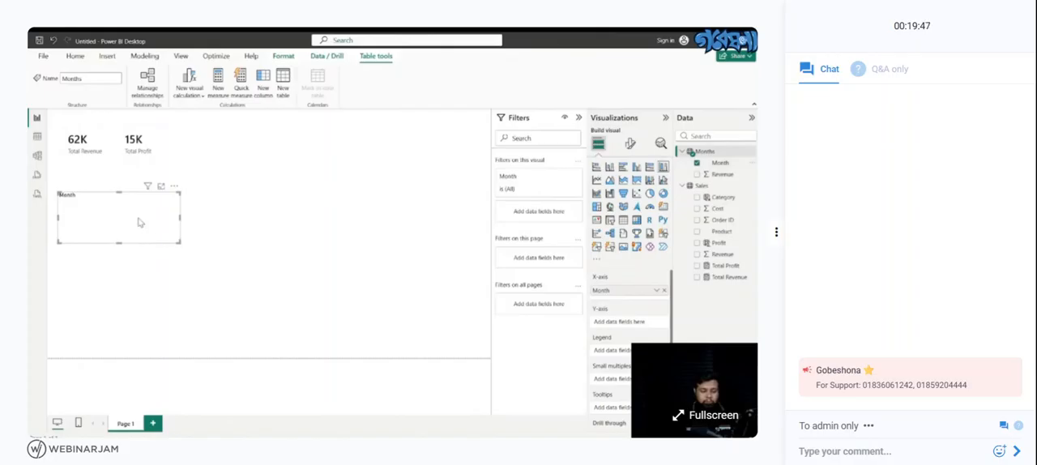
left_click_drag(138, 220, 166, 239)
left_click(239, 235)
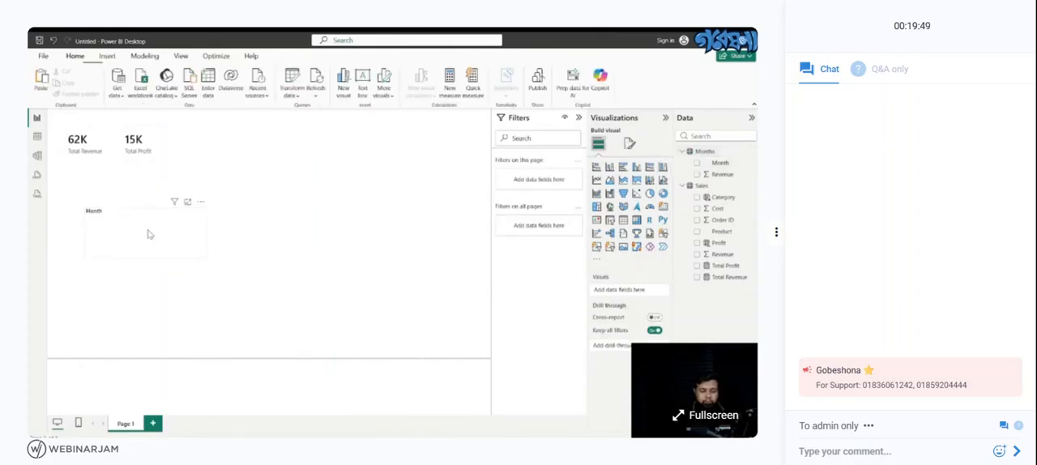
left_click(148, 231)
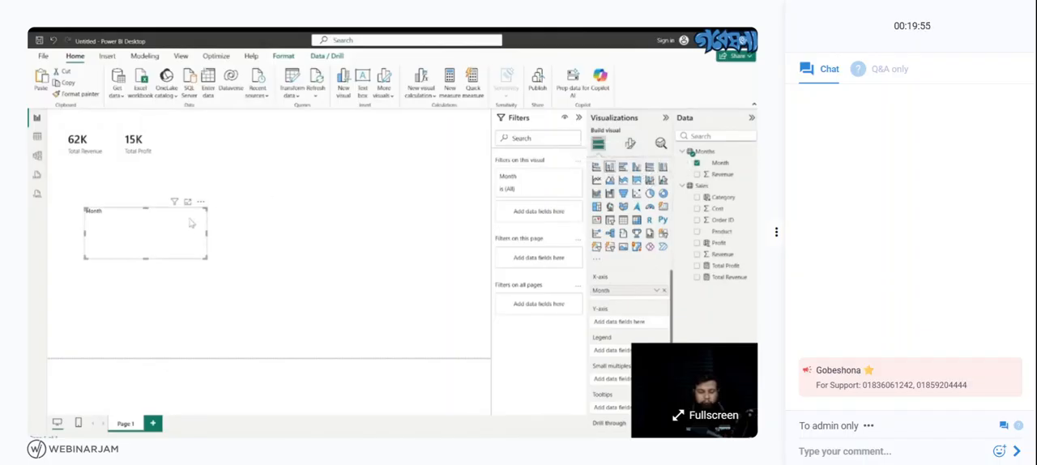
key("Delete")
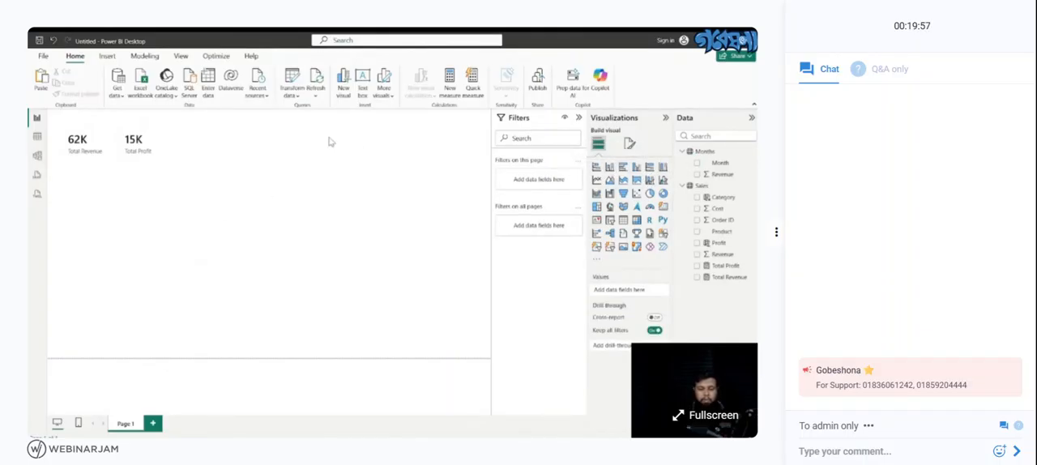
- Add a 100% stacked column chart of Revenue by Month from the Months table and resize it on the report page
left_click(663, 167)
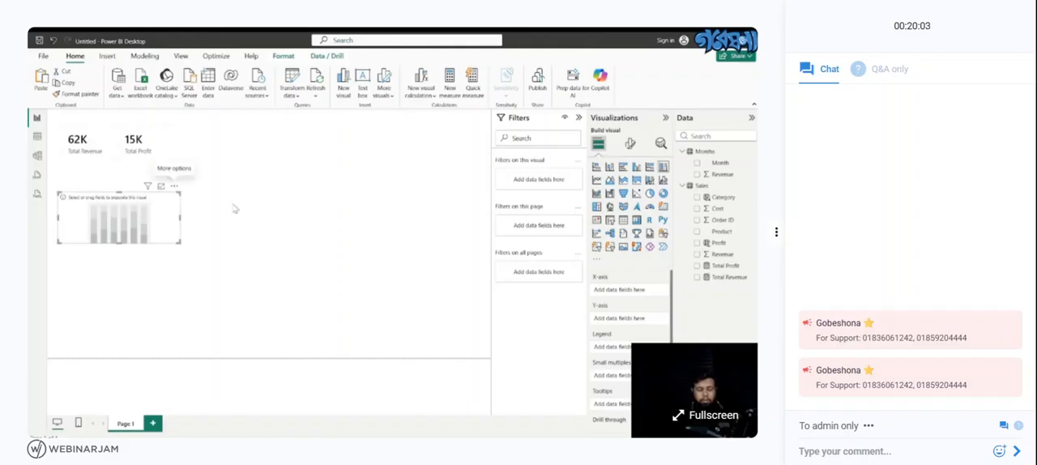
left_click(696, 164)
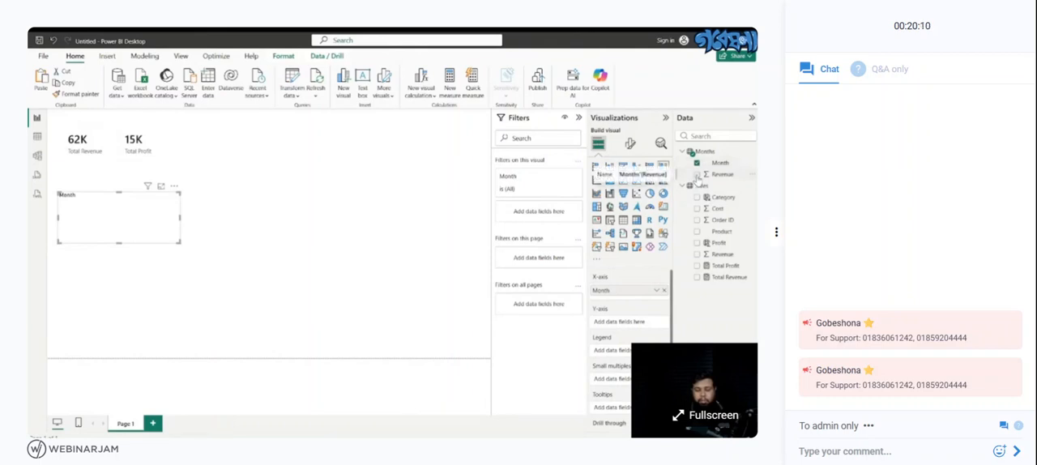
left_click(697, 175)
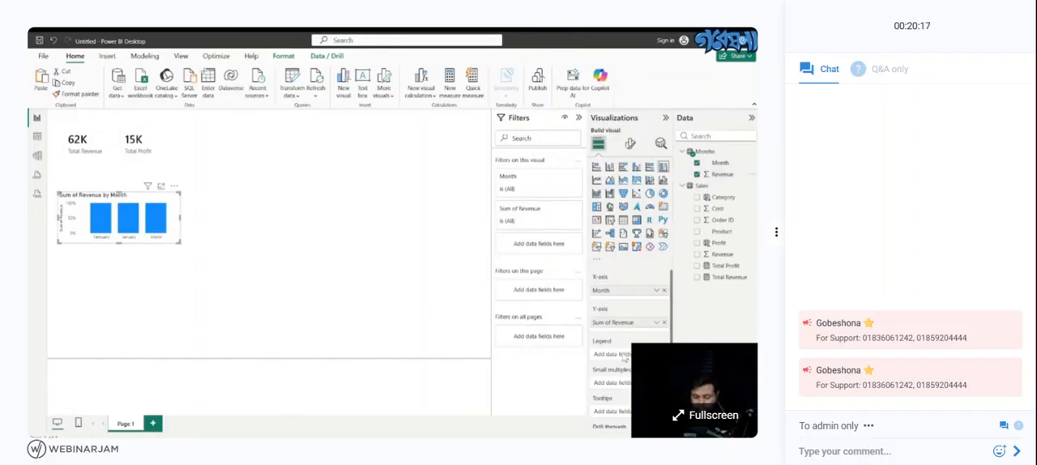
scroll(628, 340, "down", 1)
scroll(618, 321, "down", 1)
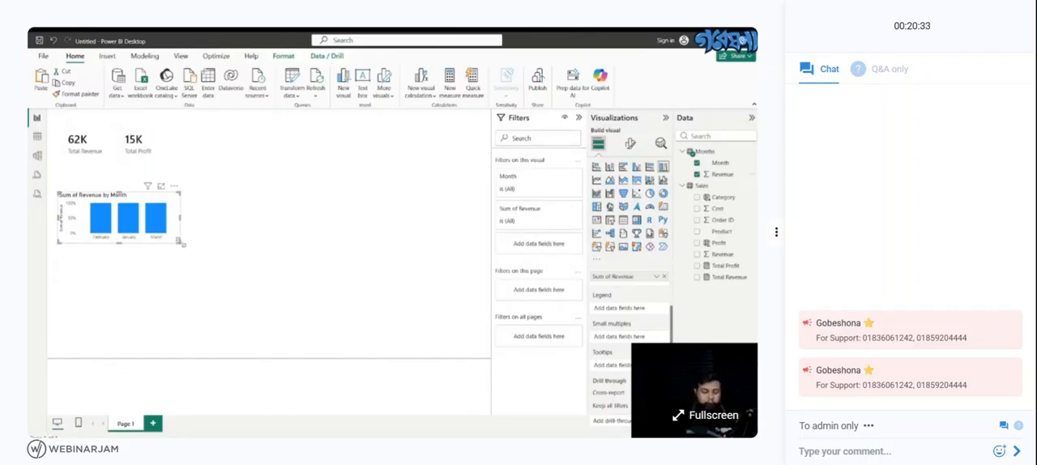
left_click_drag(184, 243, 197, 334)
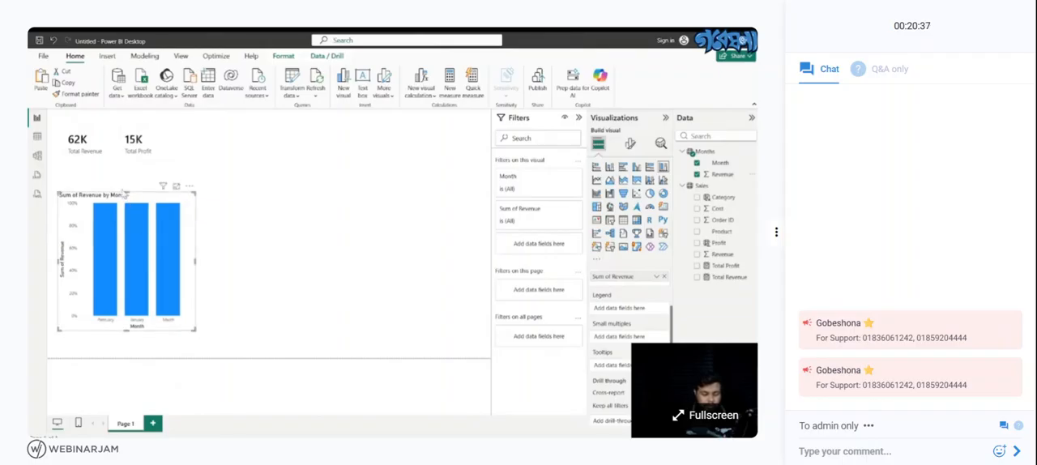
left_click_drag(123, 195, 118, 253)
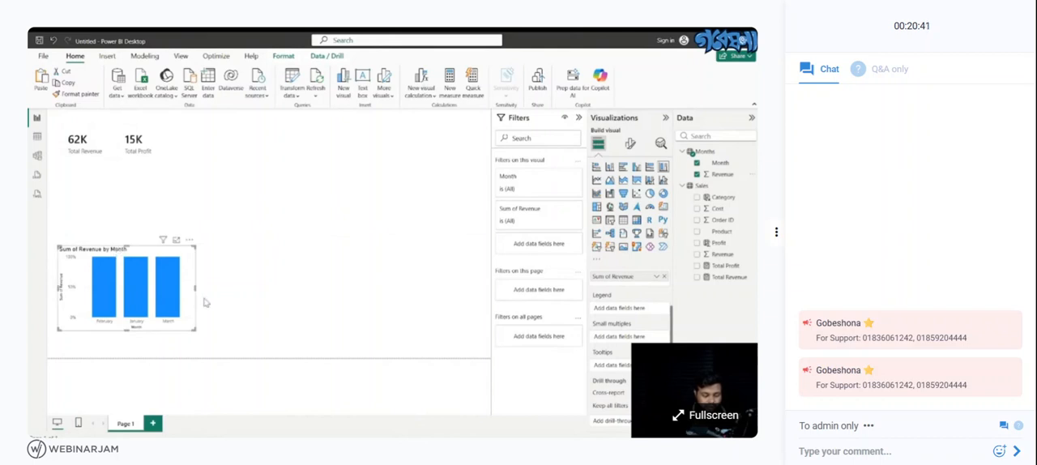
- Review the Months table's data, and try removing Revenue from the column chart and adding it back
left_click(36, 138)
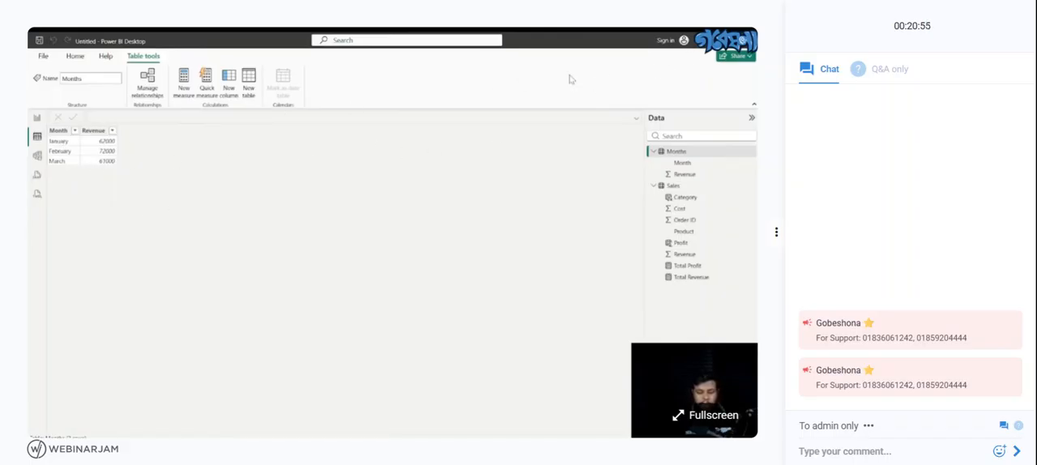
left_click(37, 117)
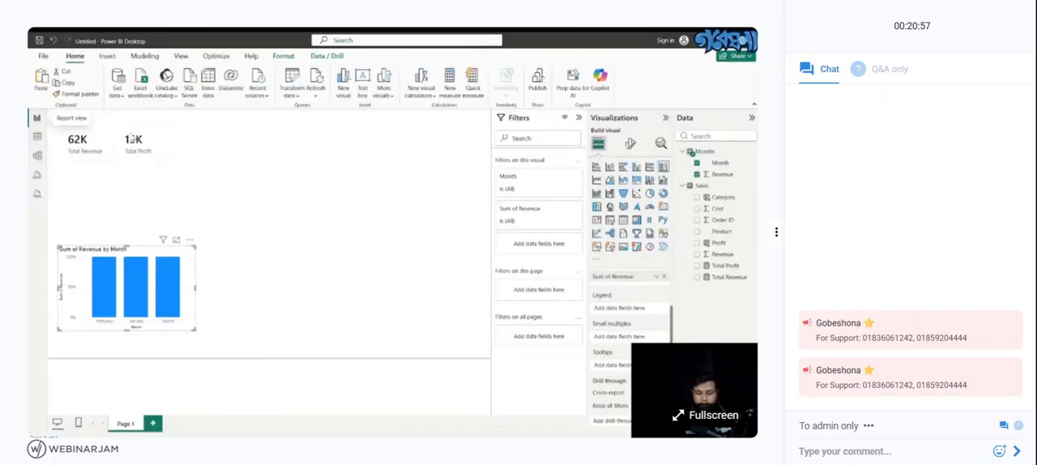
left_click(696, 161)
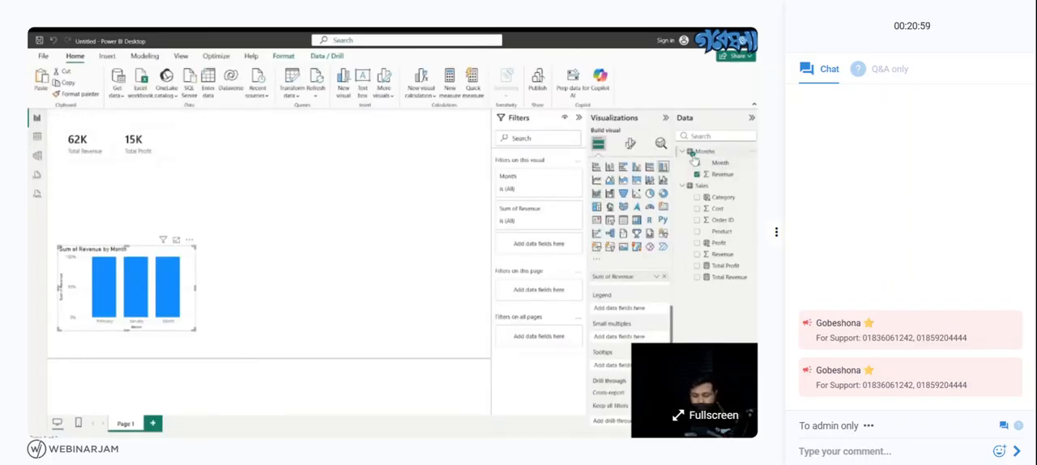
left_click(694, 154)
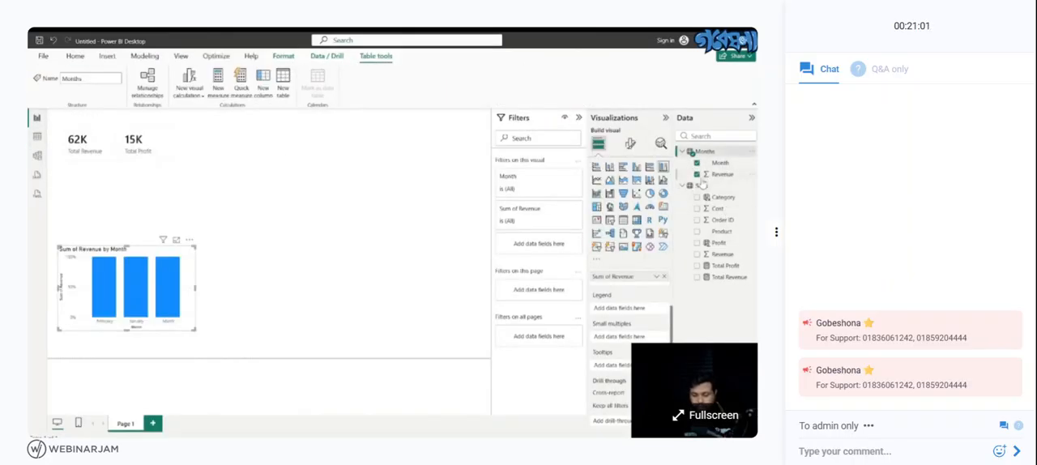
left_click(697, 174)
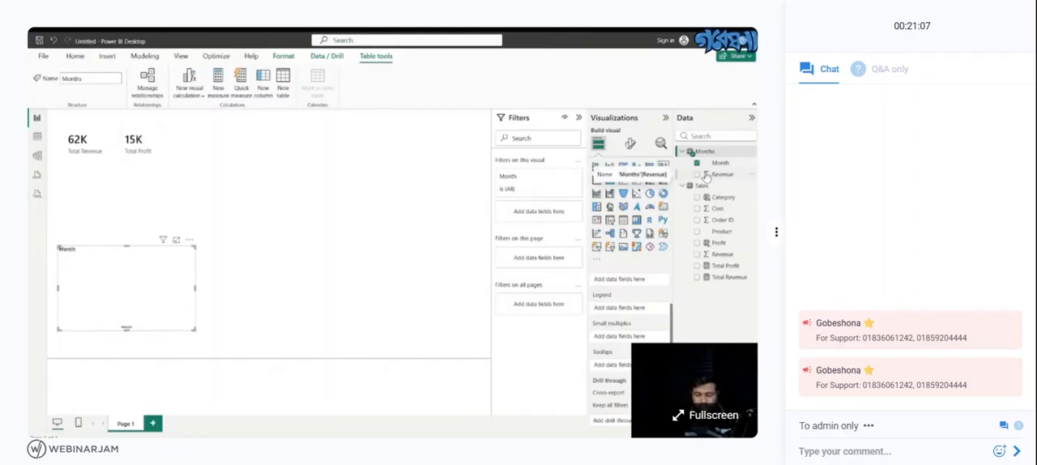
left_click(752, 165)
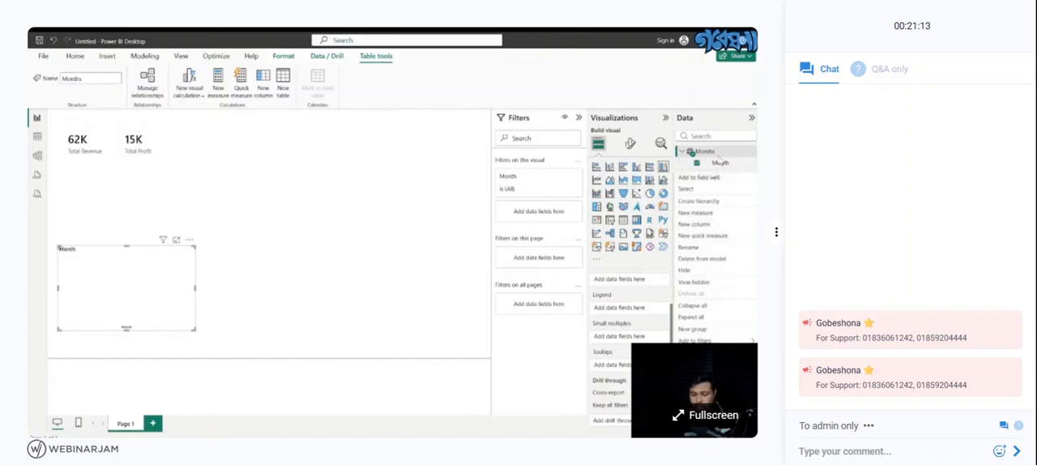
left_click(720, 161)
left_click(697, 175)
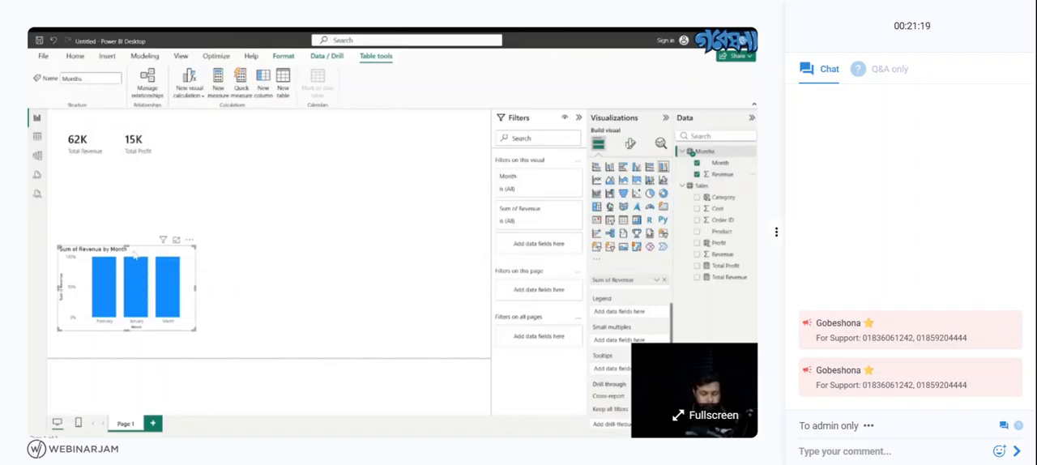
- Highlight the individual month columns one after another in the revenue chart, ending with January
left_click(169, 278)
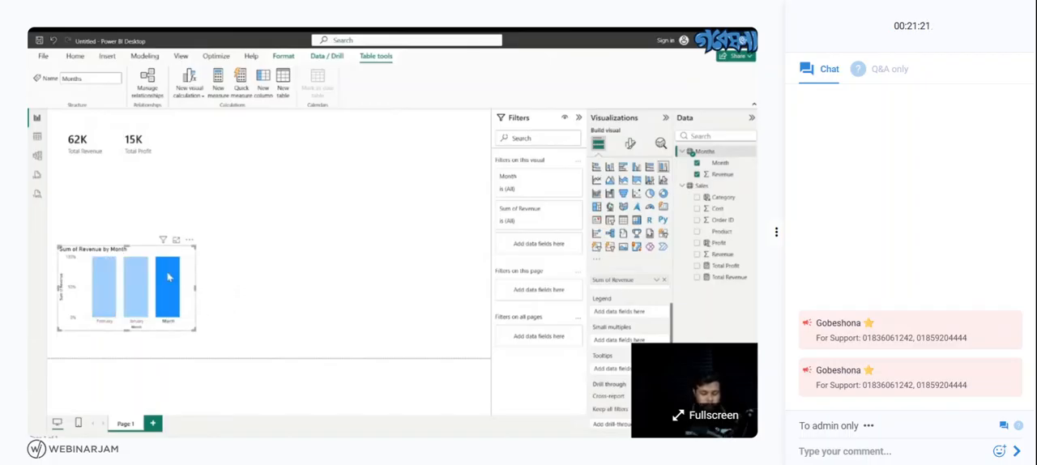
left_click(135, 291)
left_click(103, 292)
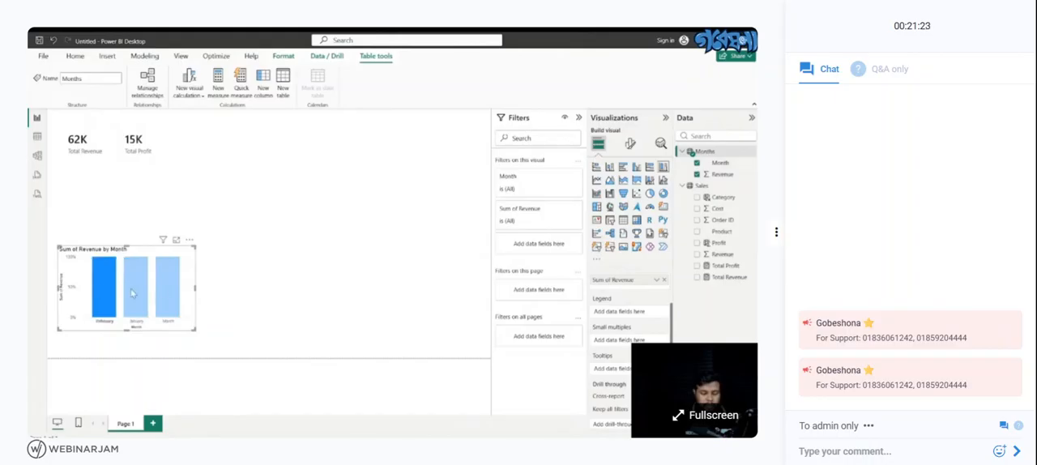
left_click(224, 299)
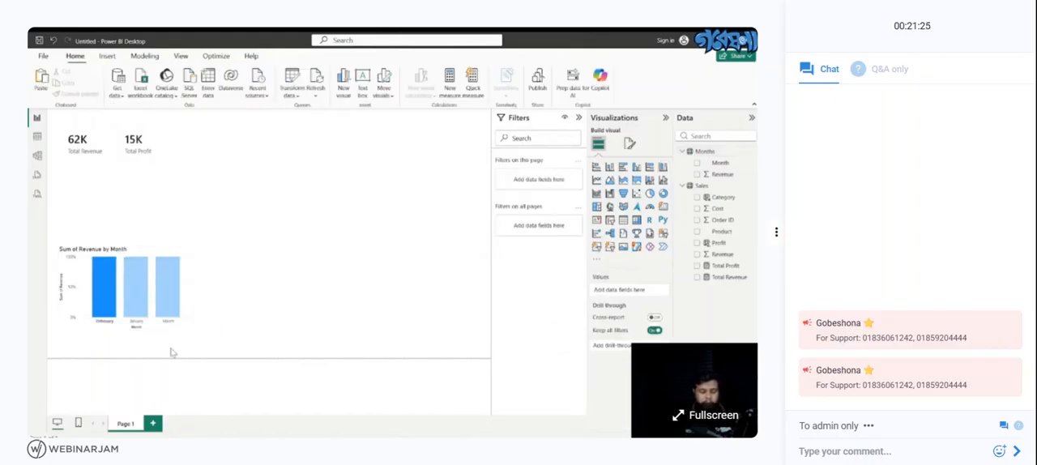
left_click(142, 315)
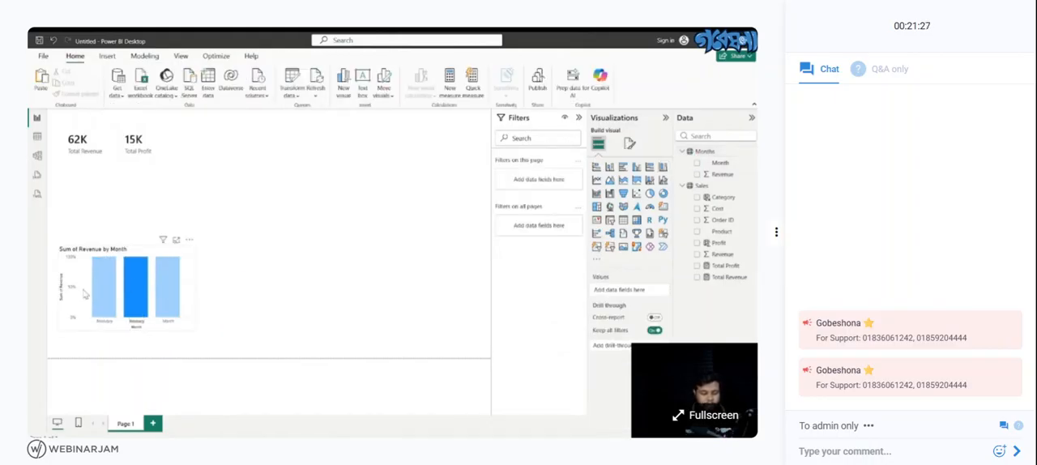
- Show the revenue chart's values as a table beneath the chart and clear the January highlight
left_click_drag(86, 294, 103, 279)
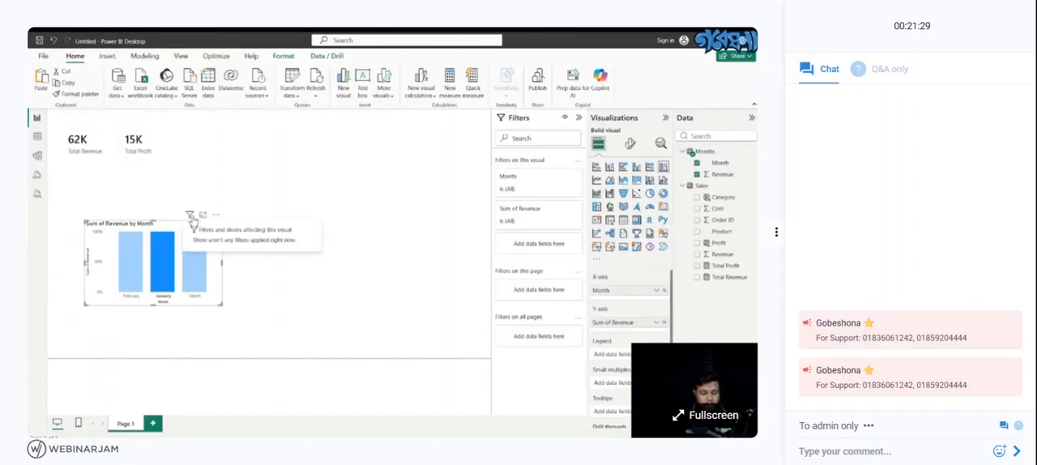
left_click(216, 215)
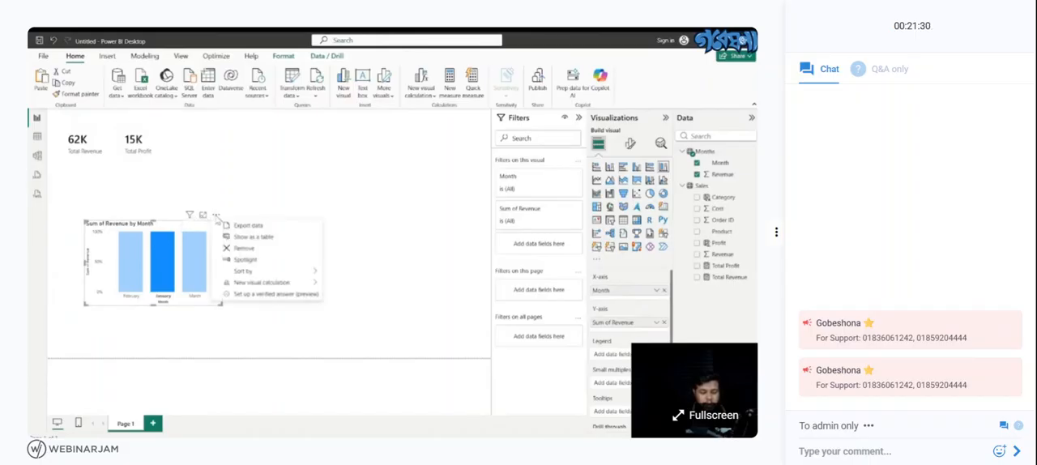
left_click(240, 238)
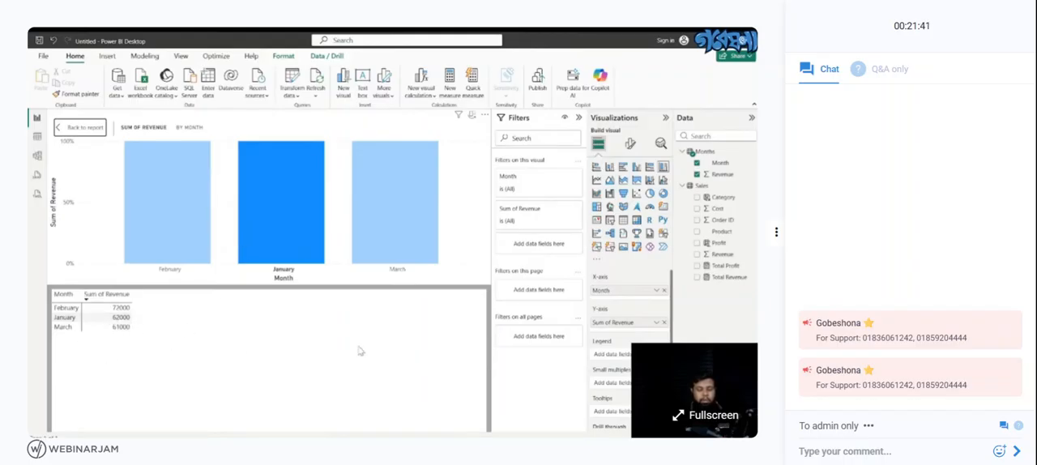
left_click(458, 273)
- Try summarizing the chart with a narrative visual, and remove that visual from the report page
right_click(258, 329)
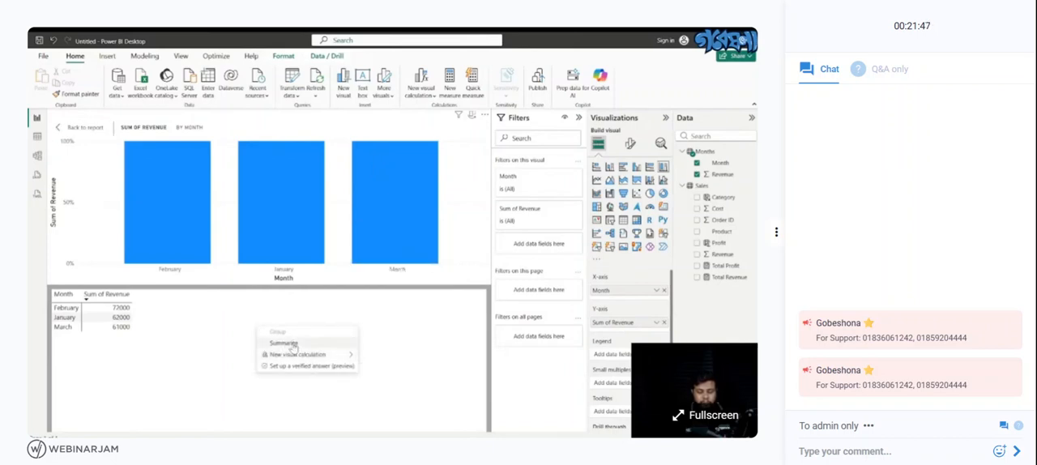
left_click(294, 344)
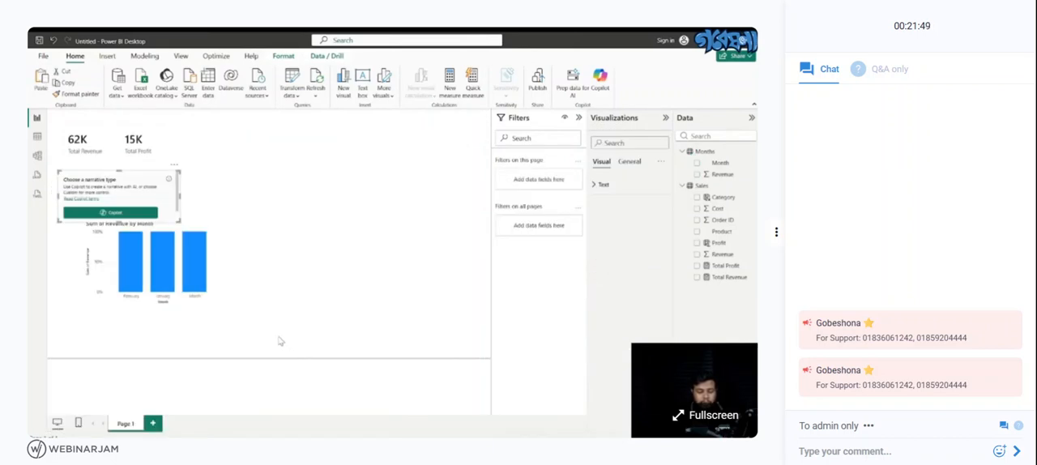
left_click(230, 197)
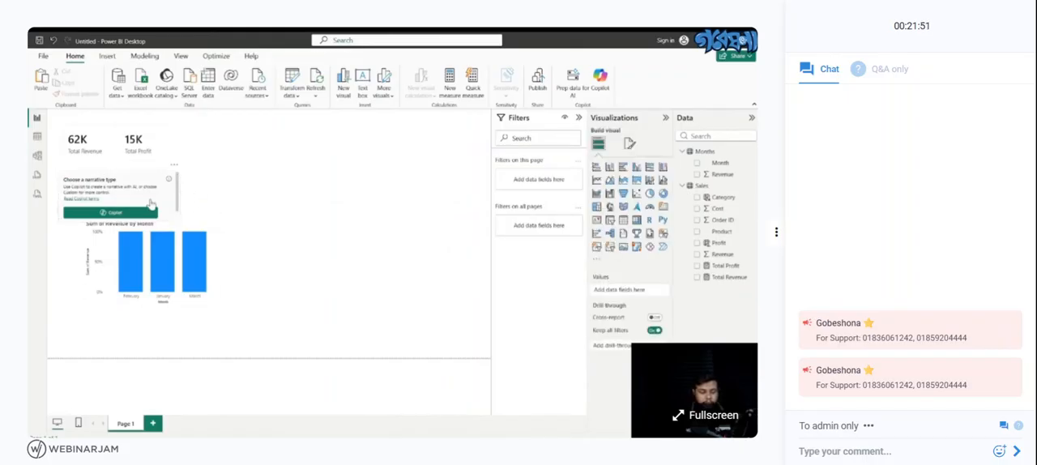
left_click_drag(150, 202, 344, 282)
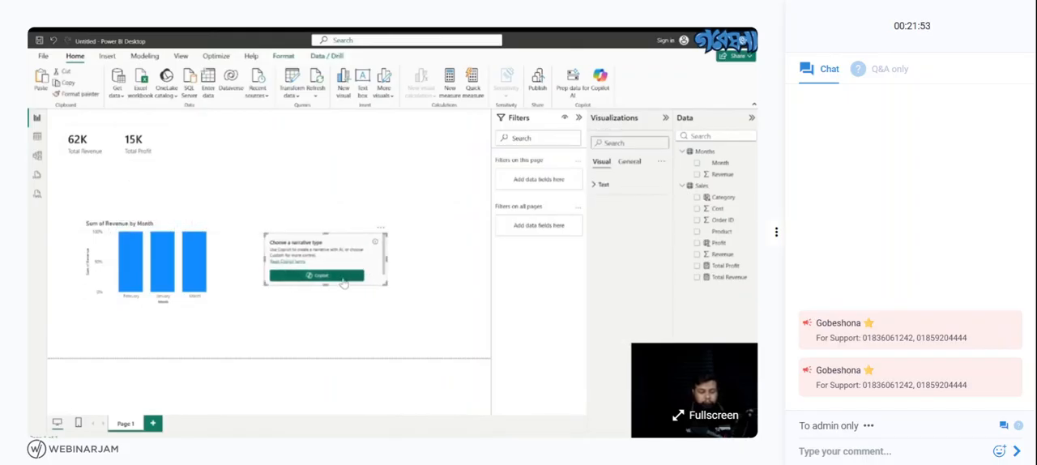
left_click(381, 231)
left_click(394, 239)
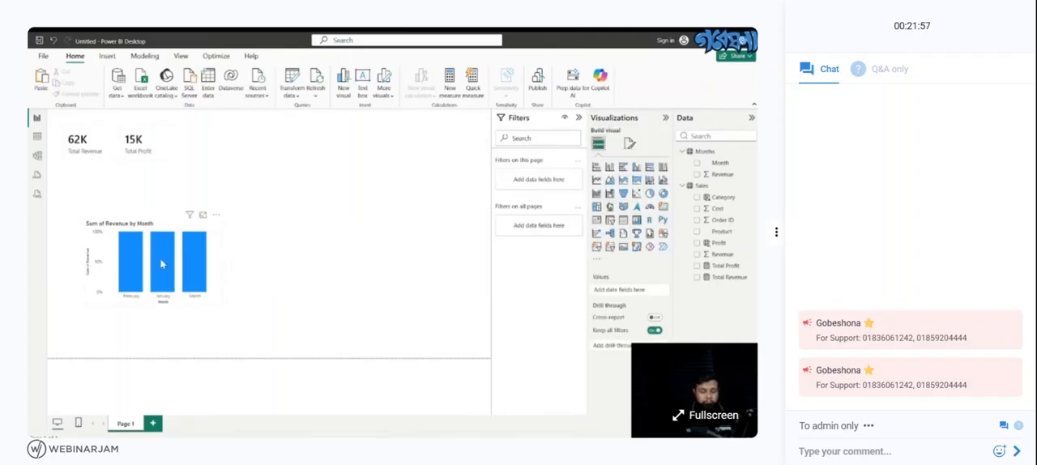
- Highlight January in the revenue chart and move the chart directly beneath the Total Revenue and Total Profit cards
left_click(162, 263)
left_click_drag(162, 263, 125, 231)
left_click(462, 265)
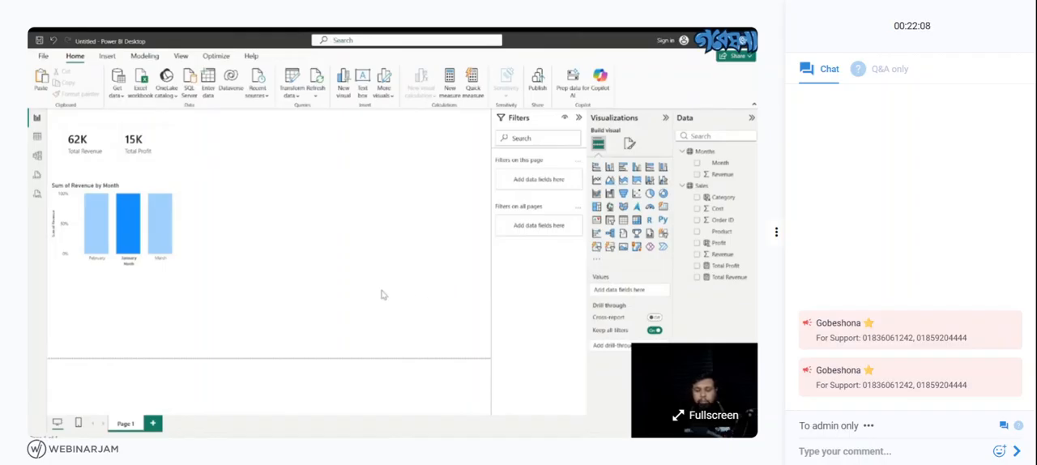
- Start a new measure in the Sales table and name it Unique Order
left_click(38, 137)
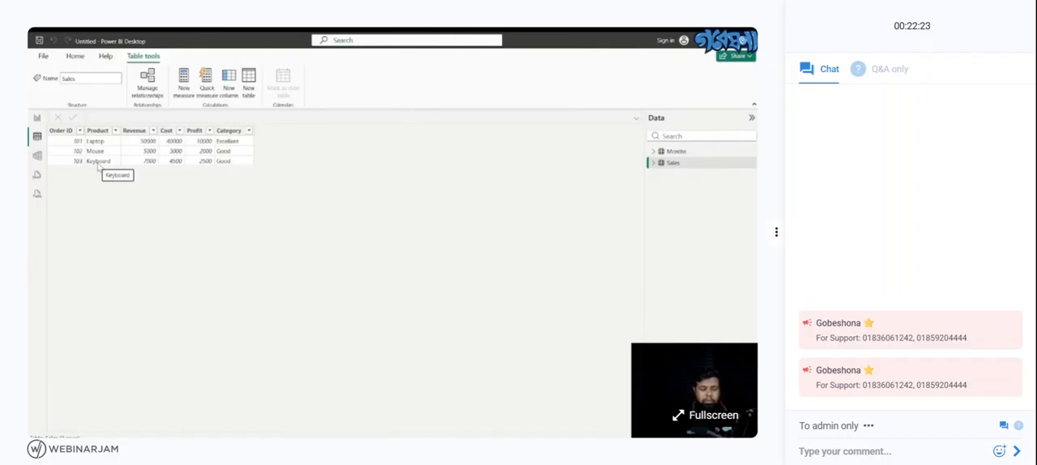
left_click(185, 88)
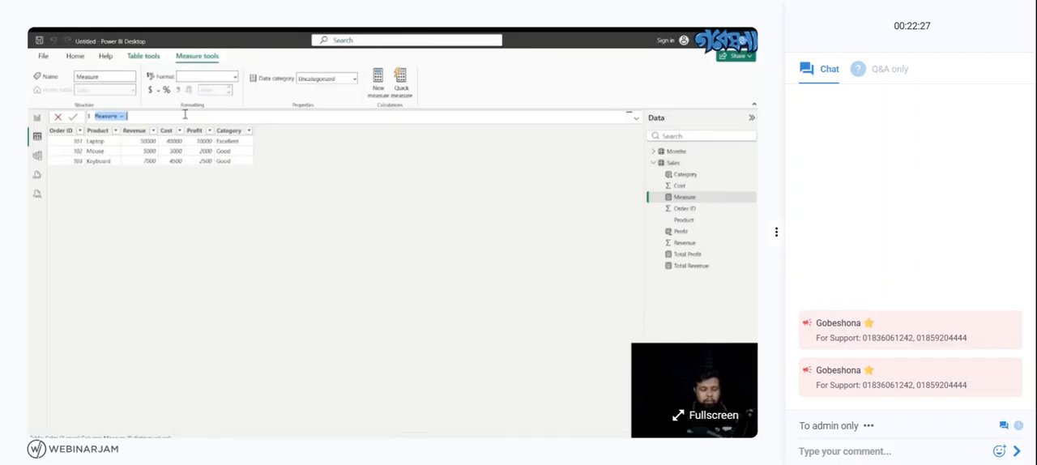
key("BackSpace")
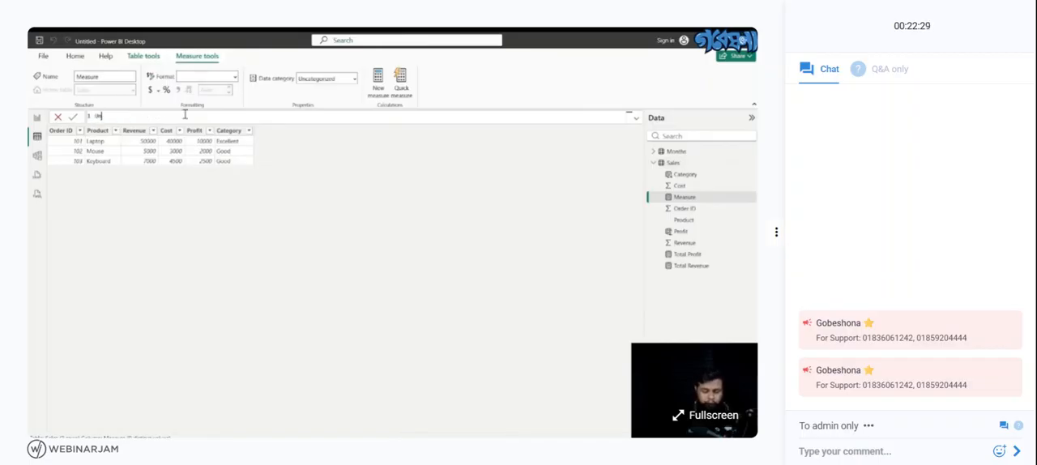
type("Unique")
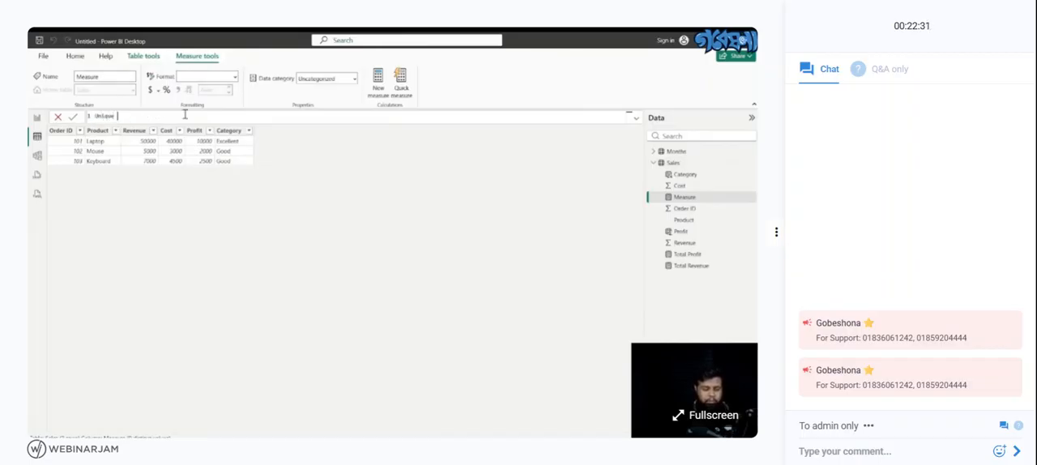
type(" Order")
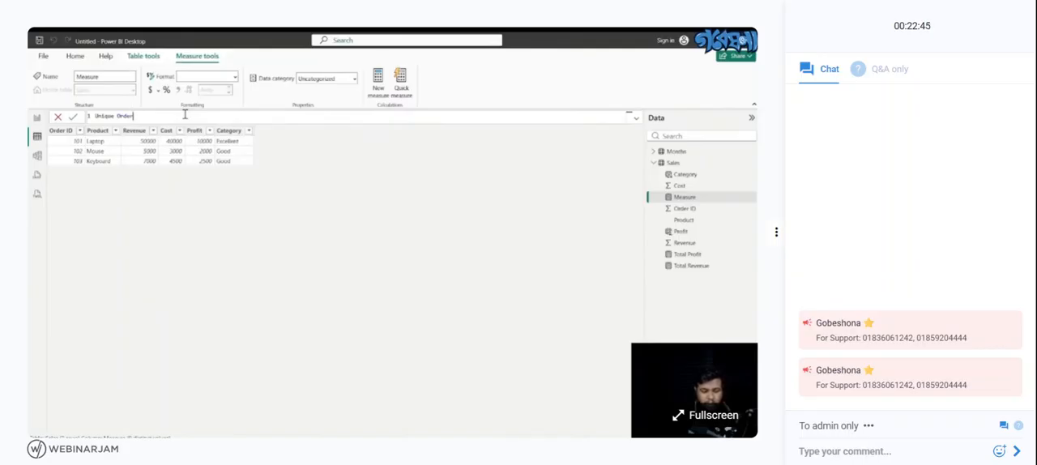
type("=")
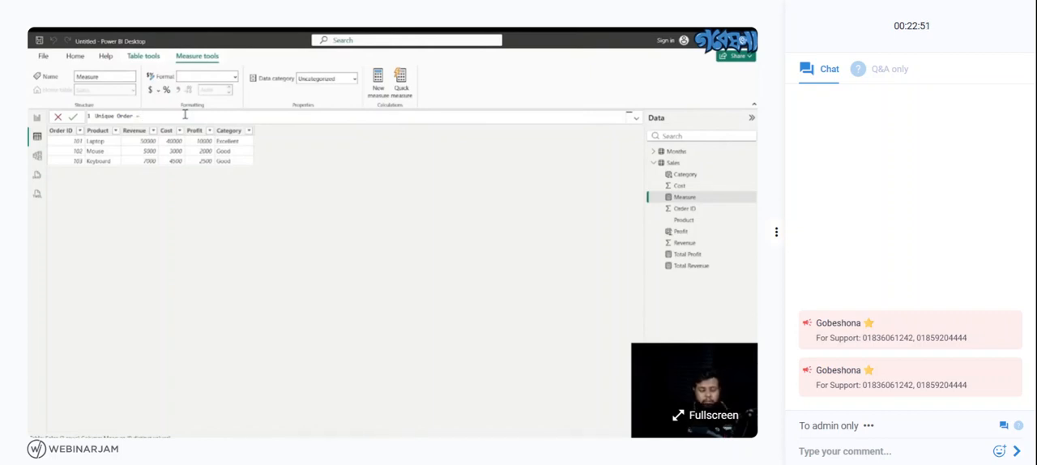
type(" sa")
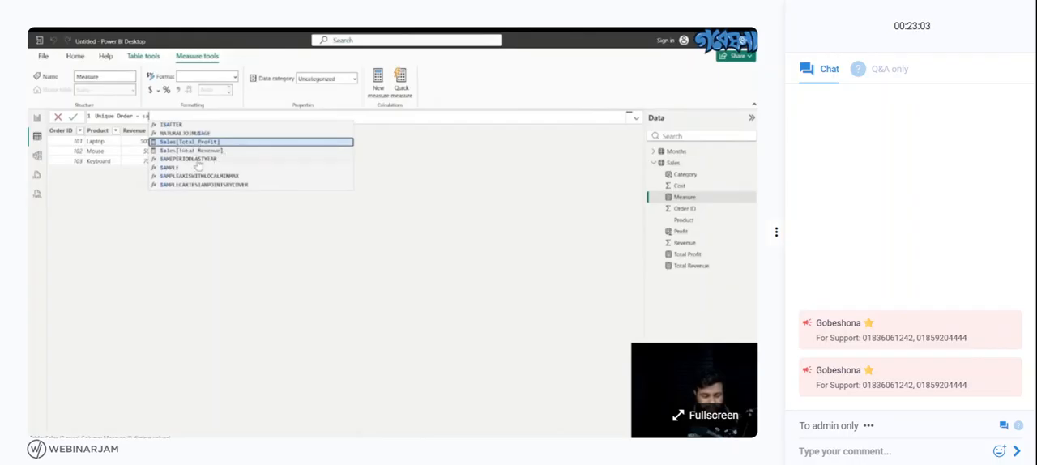
- Enter Sales[Order ID] as the column reference in the Unique Order formula
key("BackSpace")
key("BackSpace")
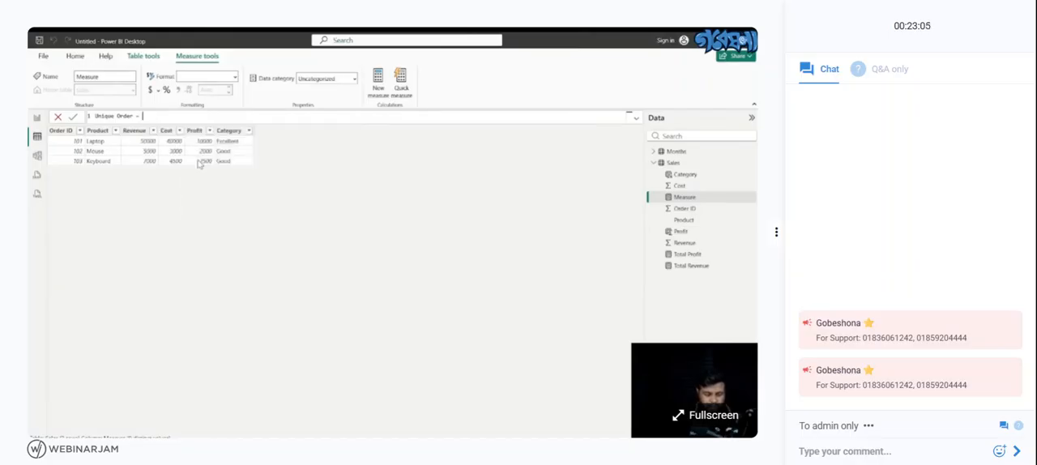
type("Sales")
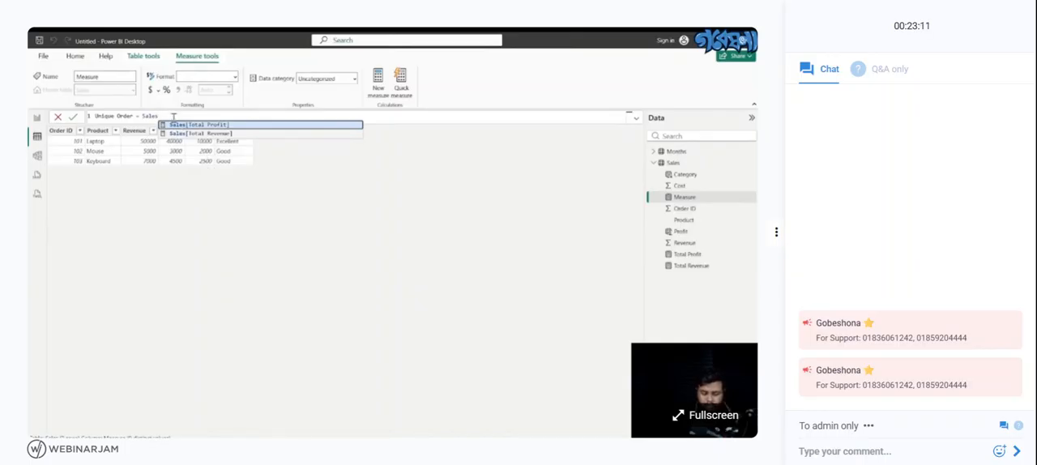
type("[")
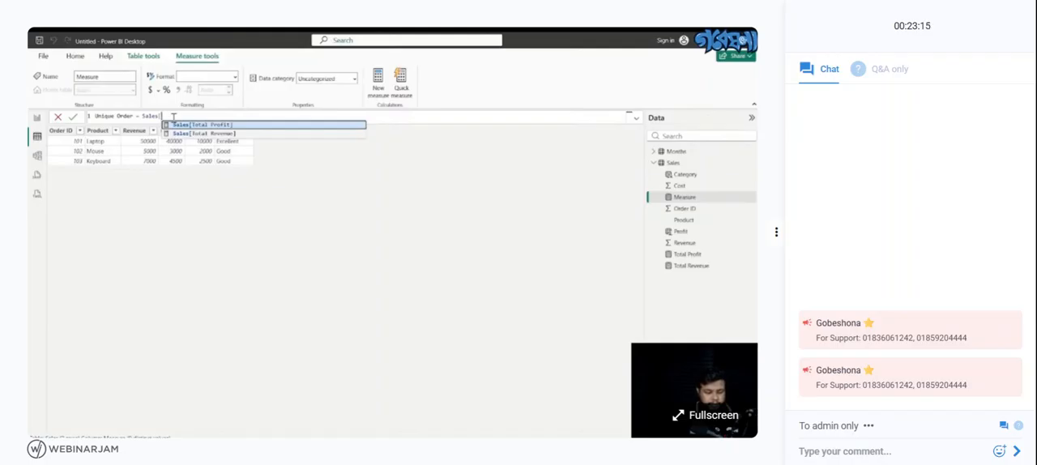
type("Order ID")
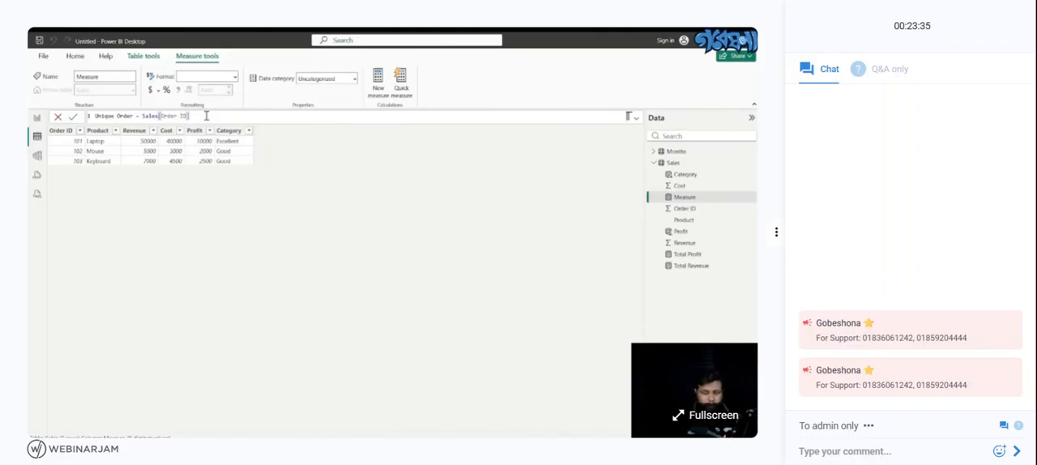
- Wrap the Order ID reference in a distinct count and commit the measure as Unique Order = DISTINCTCOUNT(Sales[Order ID])
mouse_move(202, 117)
left_mouse_down()
mouse_move(139, 115)
mouse_move(199, 119)
left_mouse_up()
key("ctrl+c")
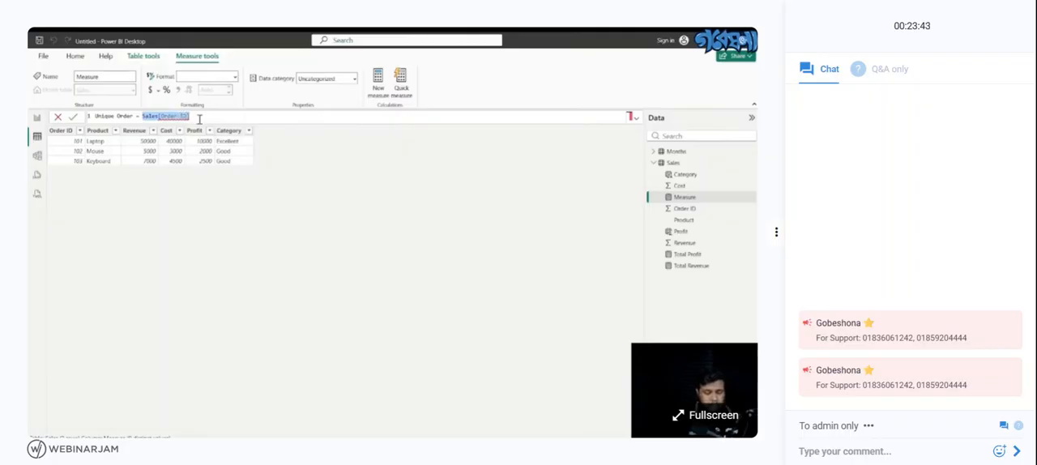
key("BackSpace")
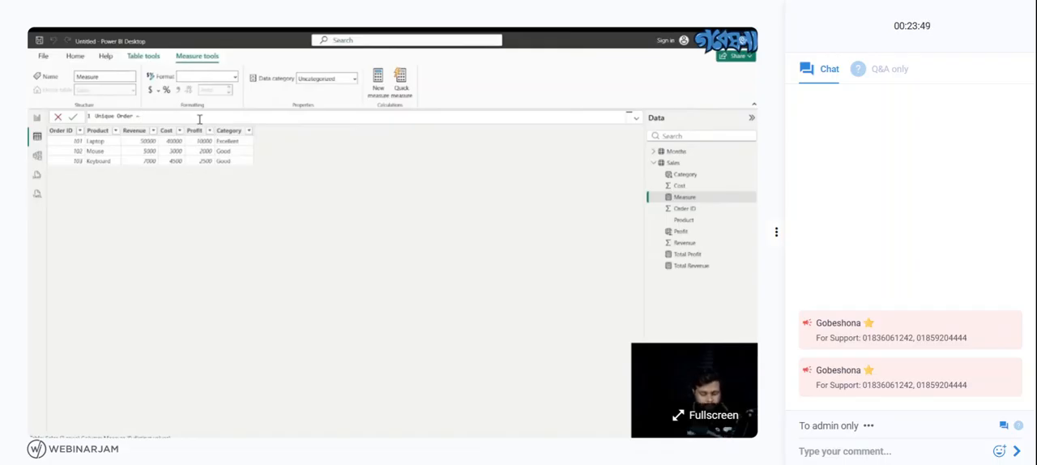
type("DI")
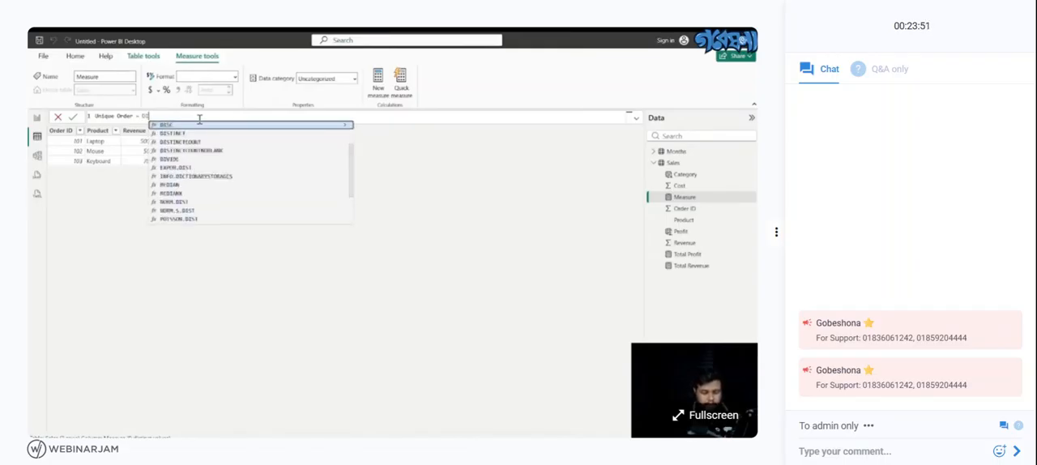
left_click(194, 144)
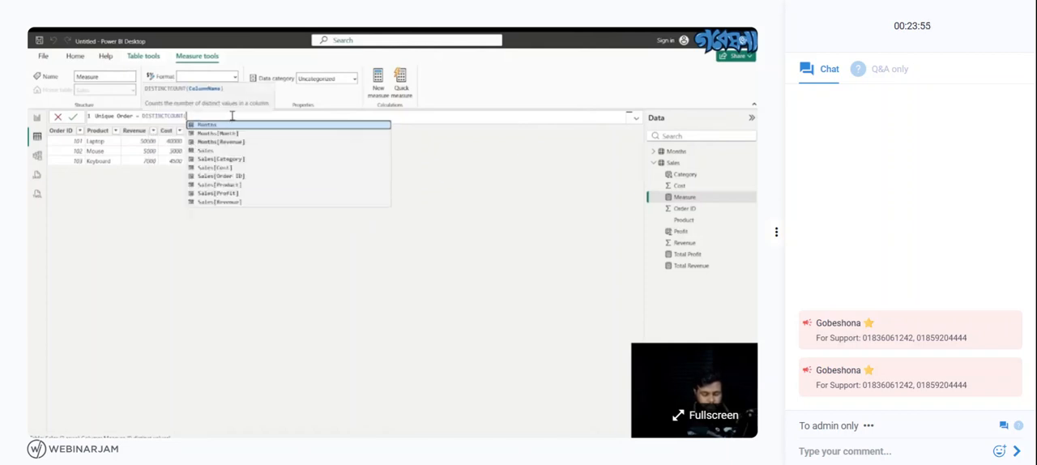
key("ctrl+v")
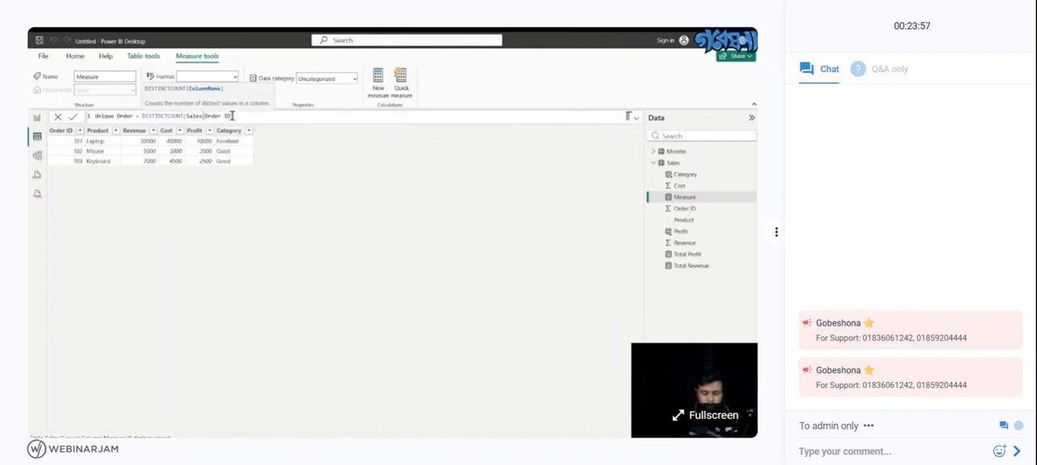
type(")")
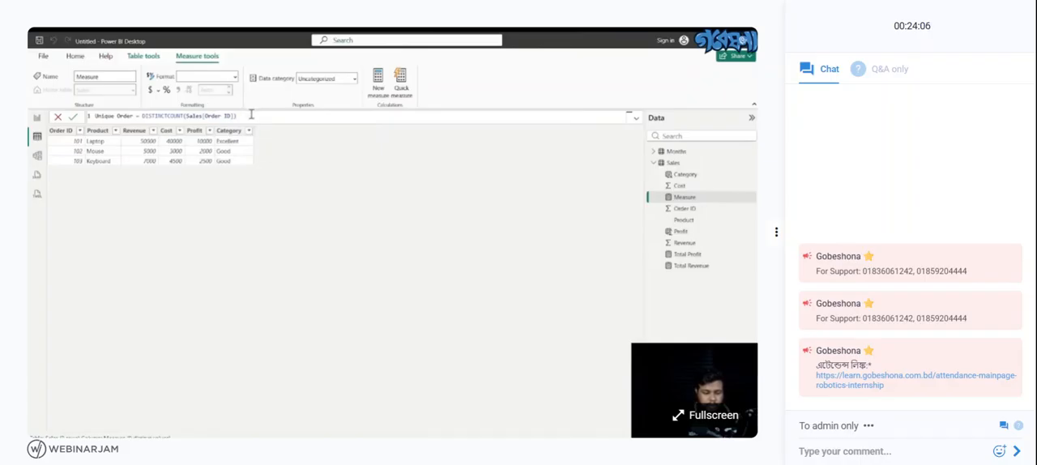
key("Return")
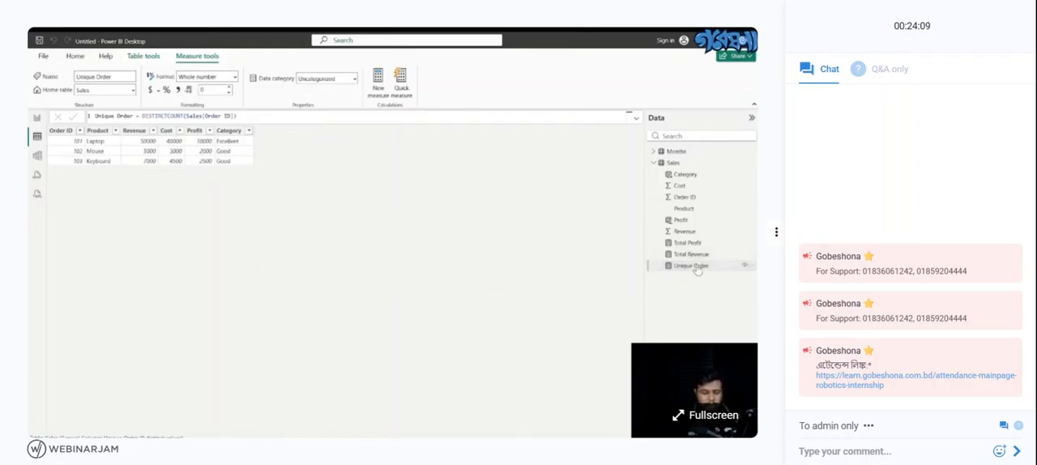
- Add a card visual showing the Unique Order measure to the report page
left_click(36, 119)
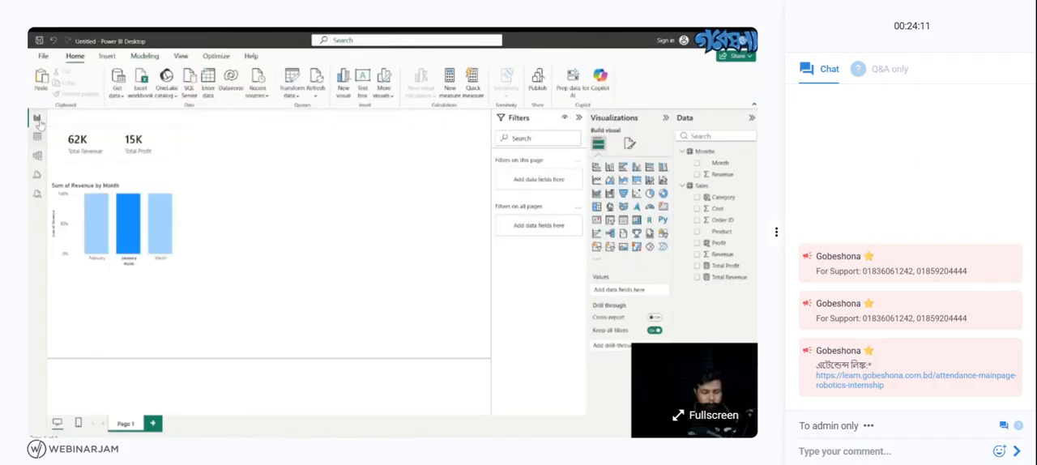
left_click(662, 207)
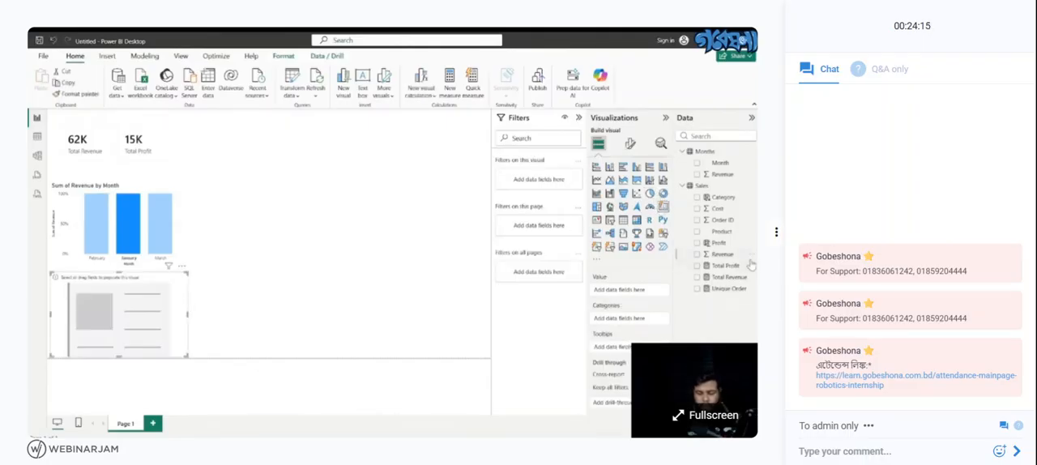
left_click(697, 289)
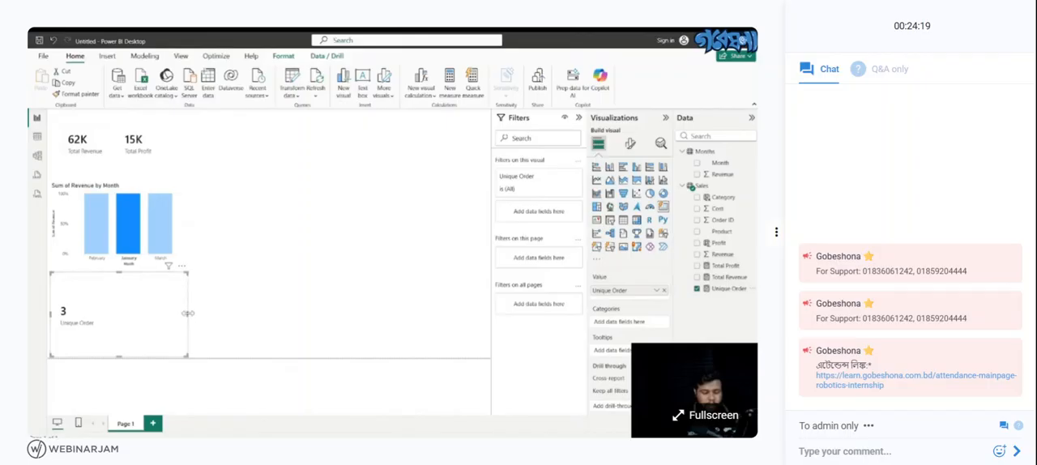
- Shrink the Unique Order card and place it in the row beside the Total Profit card
left_click_drag(187, 314, 120, 313)
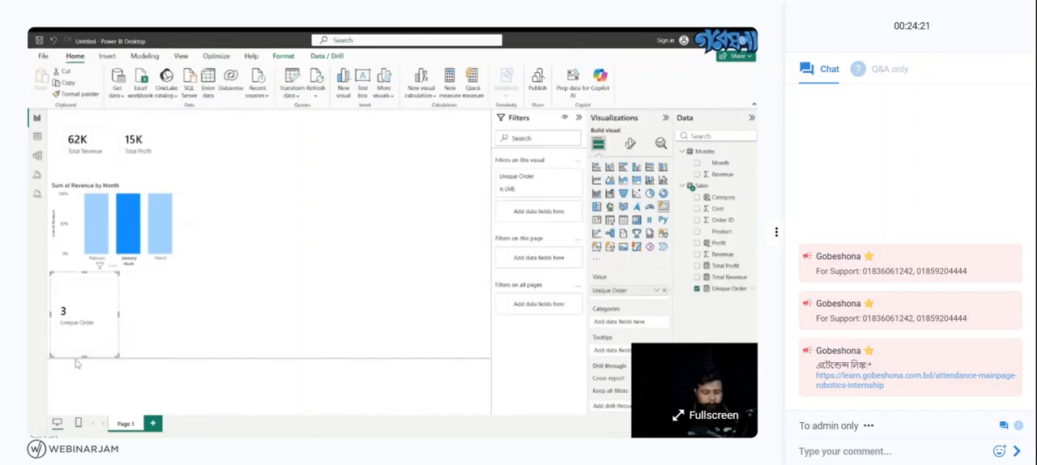
left_click_drag(84, 354, 90, 345)
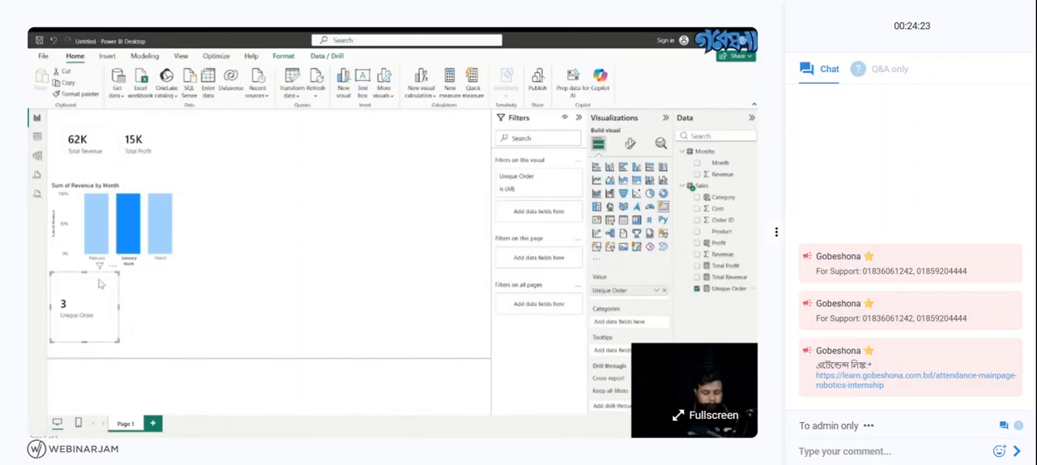
left_click_drag(93, 290, 236, 132)
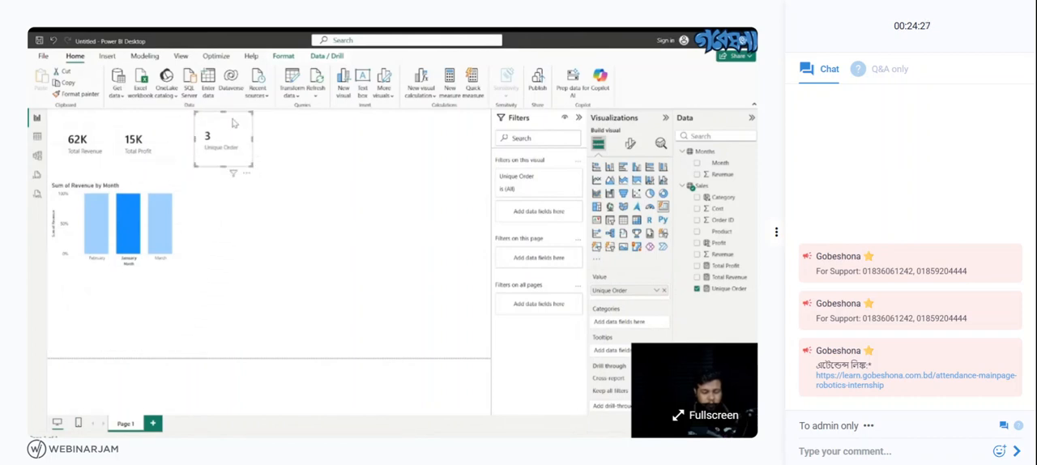
left_click_drag(226, 129, 220, 134)
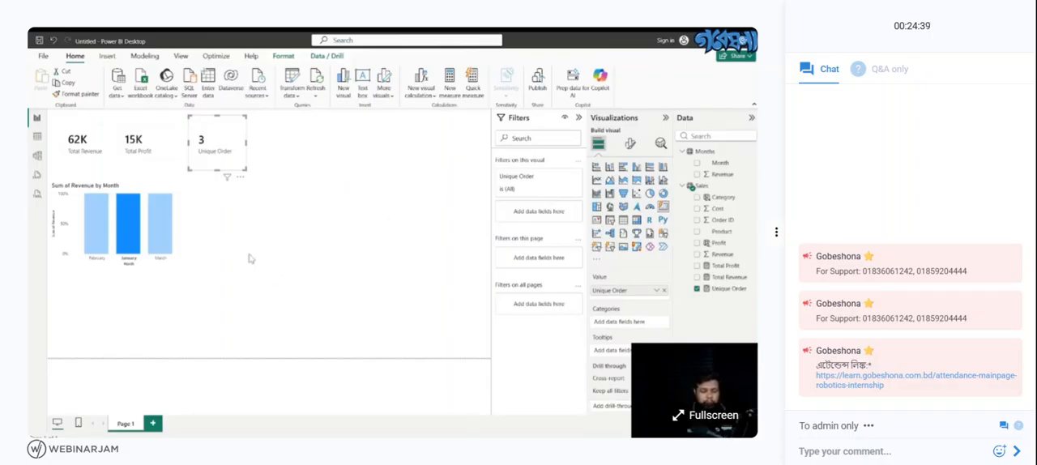
- Create the measure Top Product = FILTER(Sales,Sales[Revenue]>=40000) in the Sales table
left_click(36, 136)
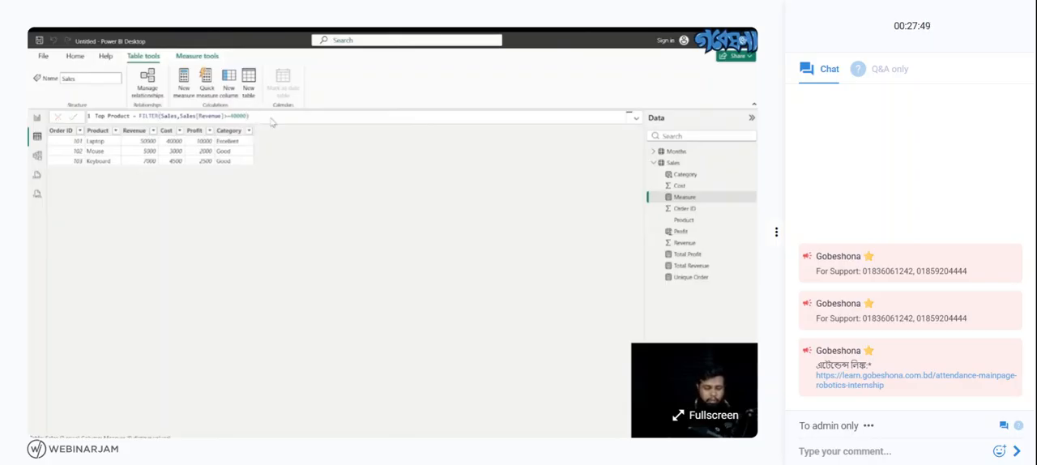
key("Return")
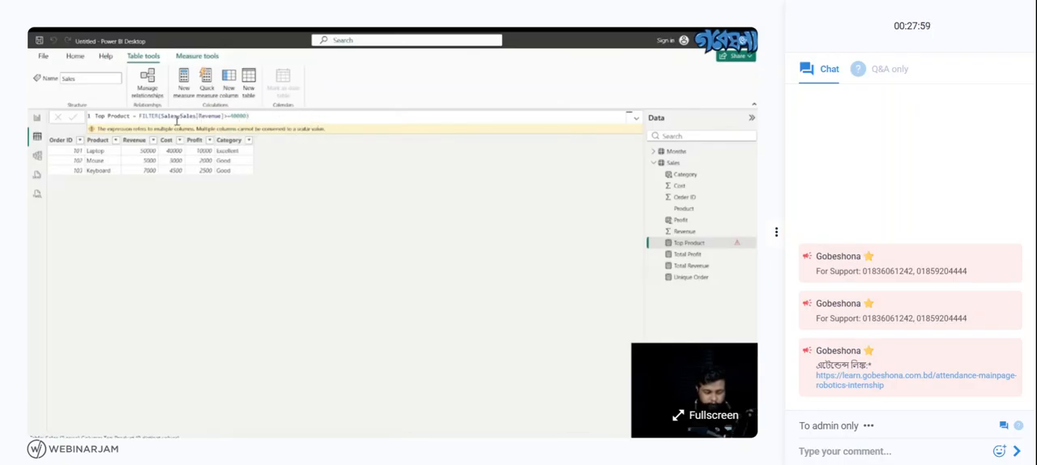
- Try replacing the Sales table argument in the Top Product formula with ADDCOLUMNS
left_click(180, 116)
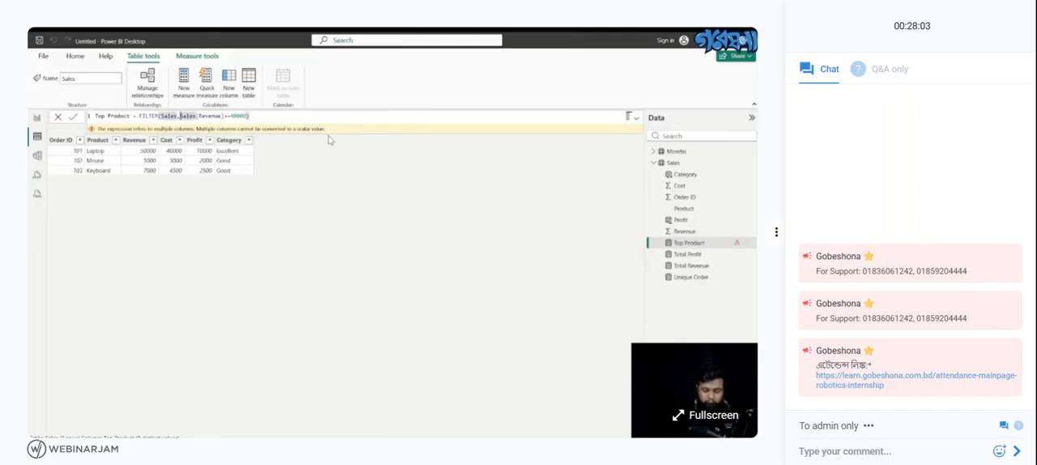
key("BackSpace")
key("BackSpace")
key("BackSpace")
key("BackSpace")
key("BackSpace")
key("BackSpace")
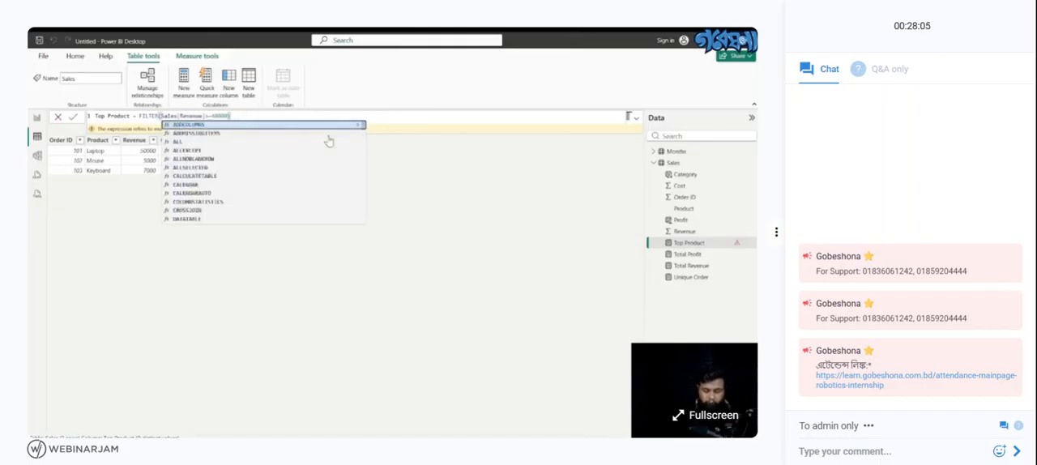
key("Tab")
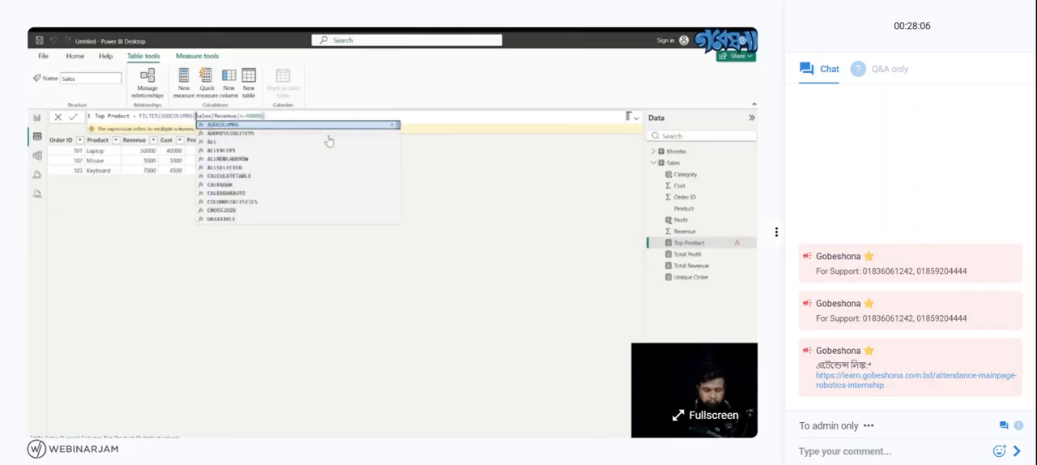
left_click(277, 114)
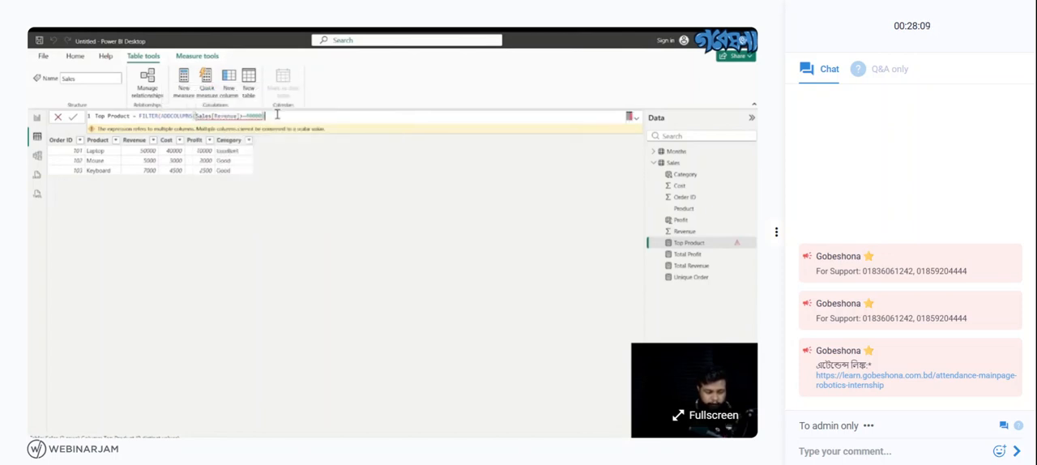
- Remove ADDCOLUMNS from the Top Product formula, restore Sales as FILTER's table argument, and commit it
left_click(195, 116)
key("BackSpace")
key("BackSpace")
key("BackSpace")
key("BackSpace")
key("BackSpace")
key("BackSpace")
key("BackSpace")
key("BackSpace")
key("BackSpace")
key("BackSpace")
key("BackSpace")
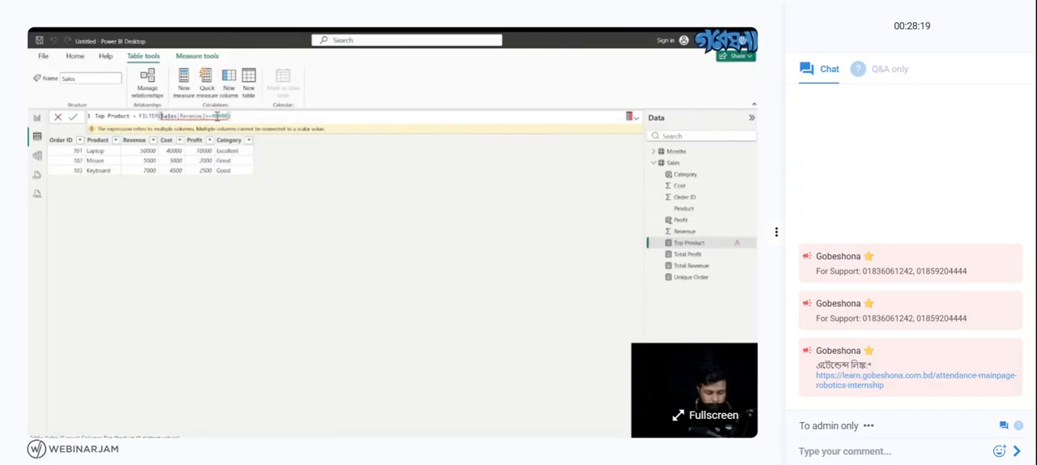
type("Sak")
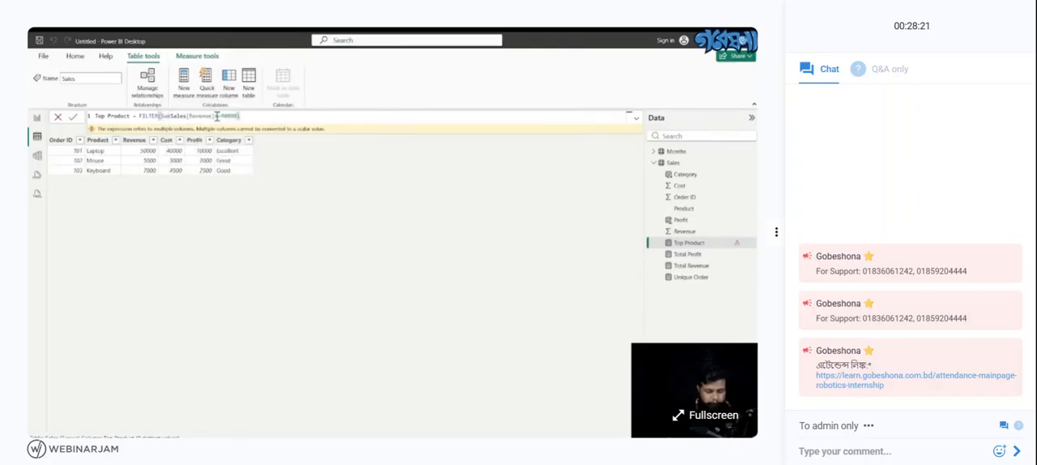
type("es,")
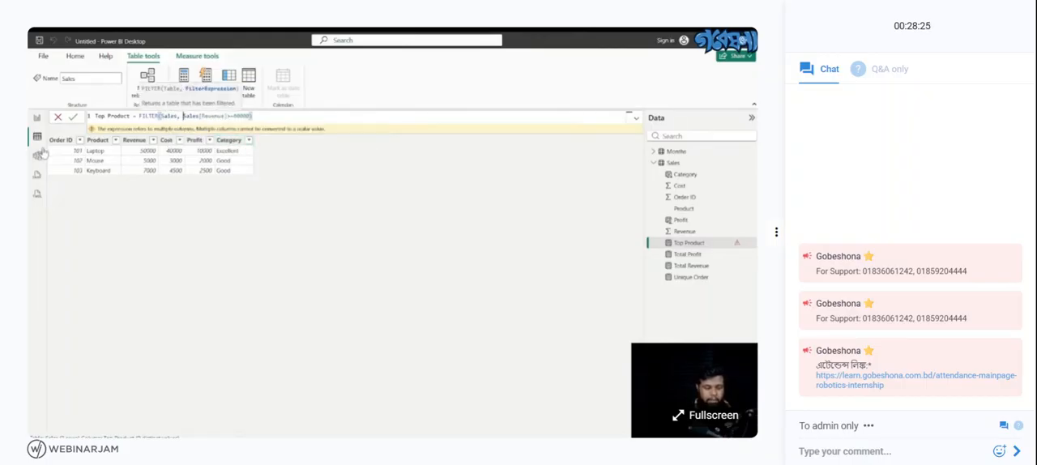
key("Return")
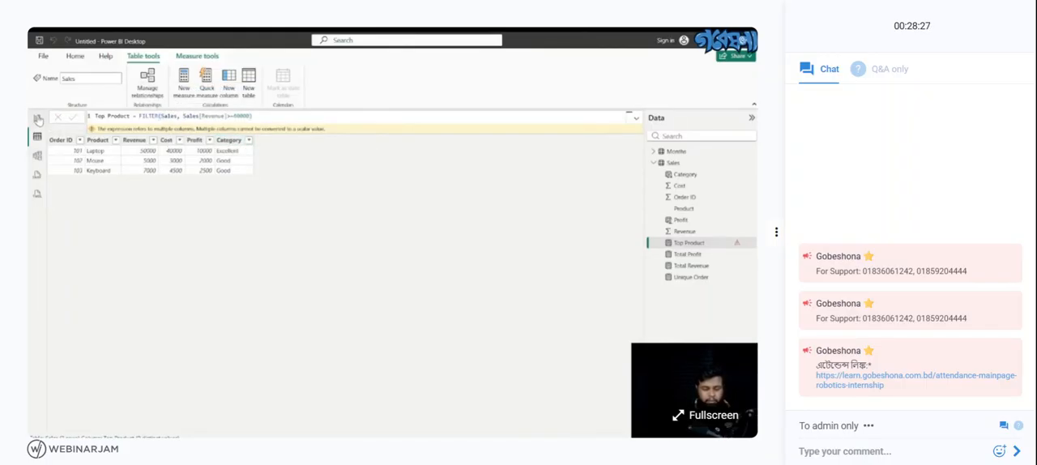
- Recommit the Top Product formula and add an empty card beside the Unique Order card on the report page
left_click(261, 116)
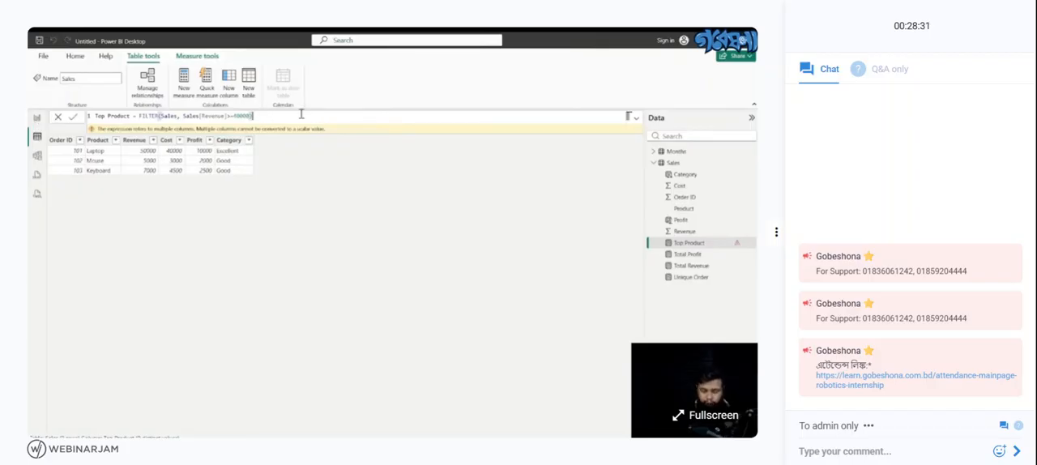
key("Return")
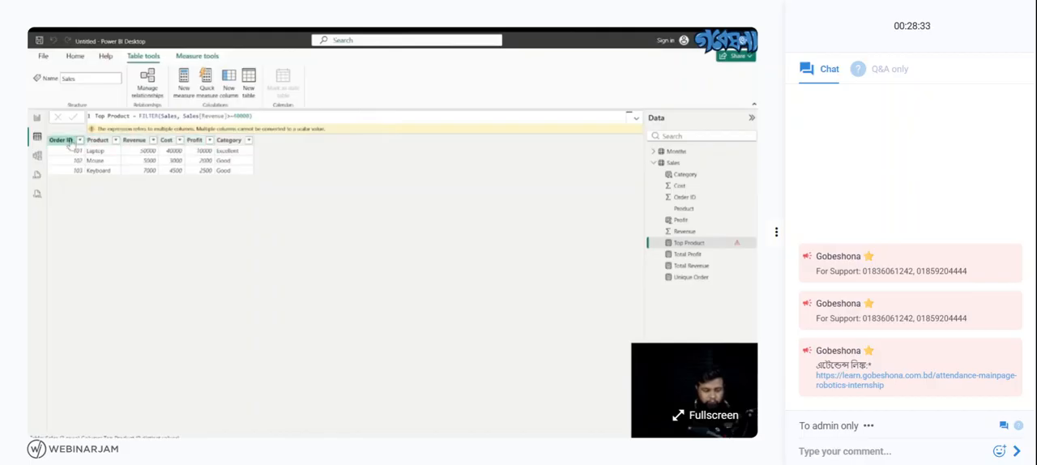
left_click(37, 119)
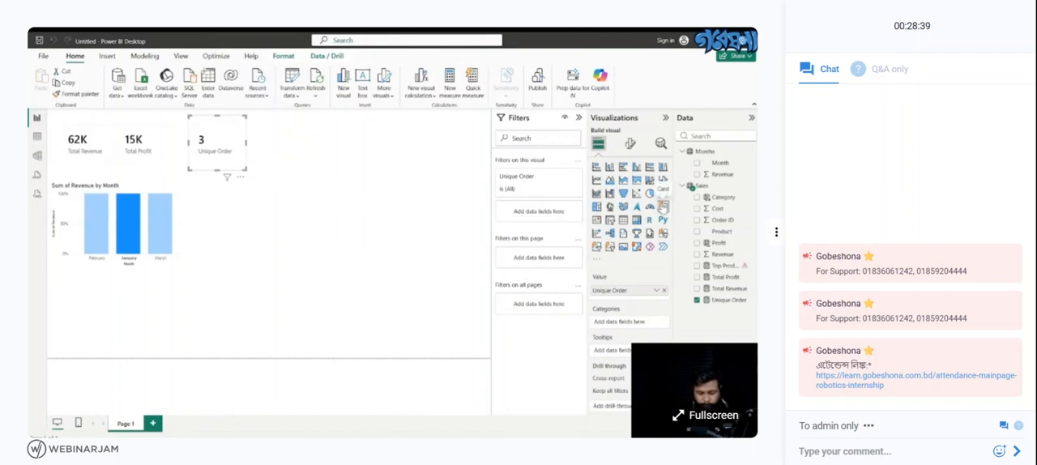
left_click(300, 270)
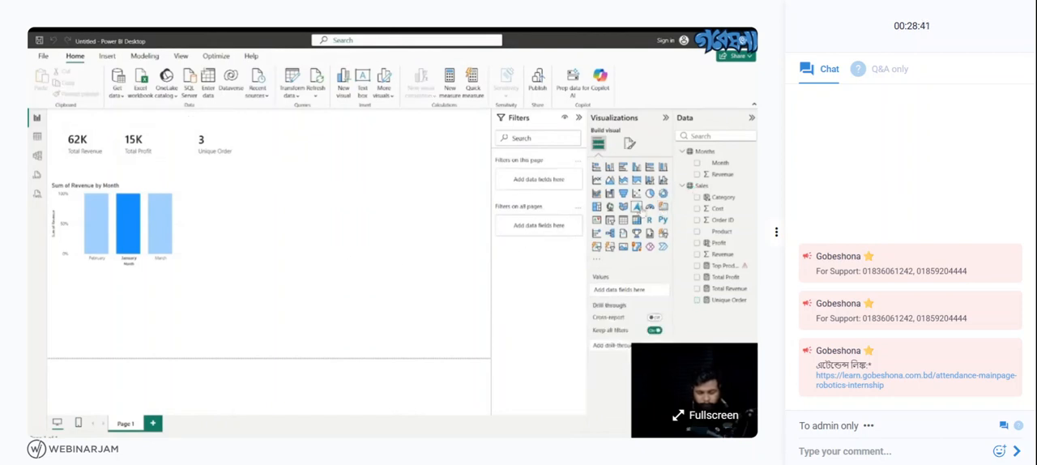
left_click(664, 207)
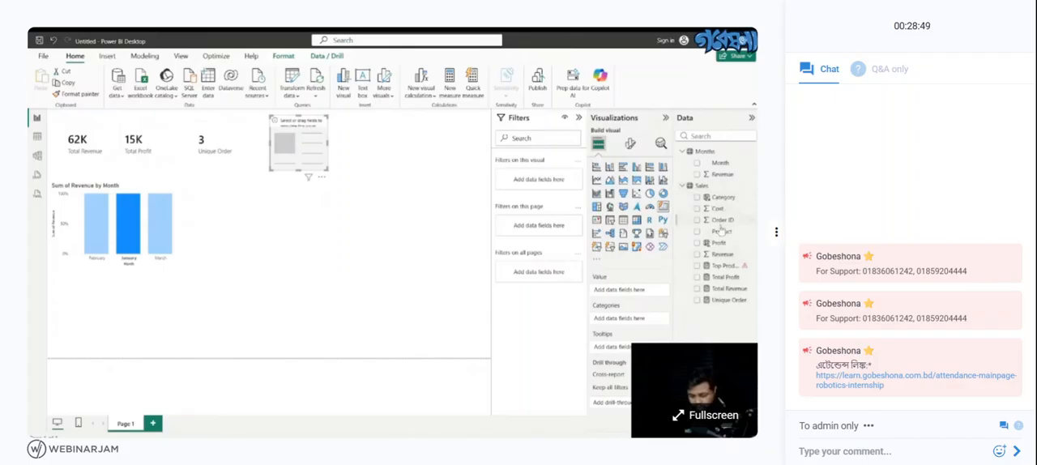
- Try showing the Product field and the Top Product measure in the new card, and remove both fields from it
left_click(696, 232)
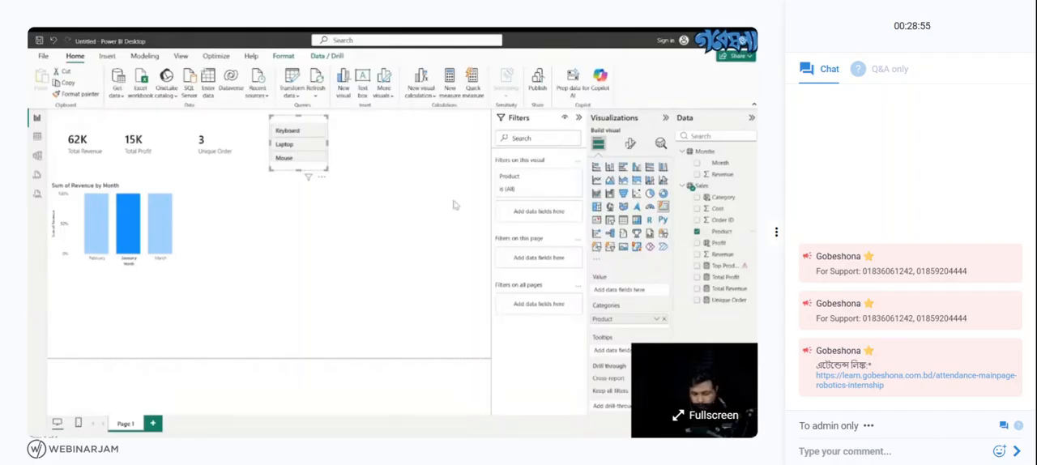
left_click(696, 266)
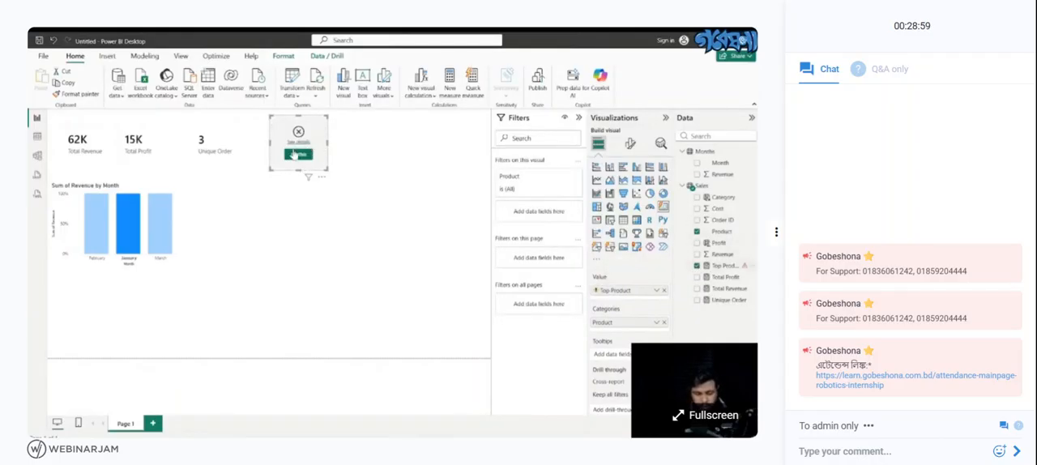
left_click(298, 154)
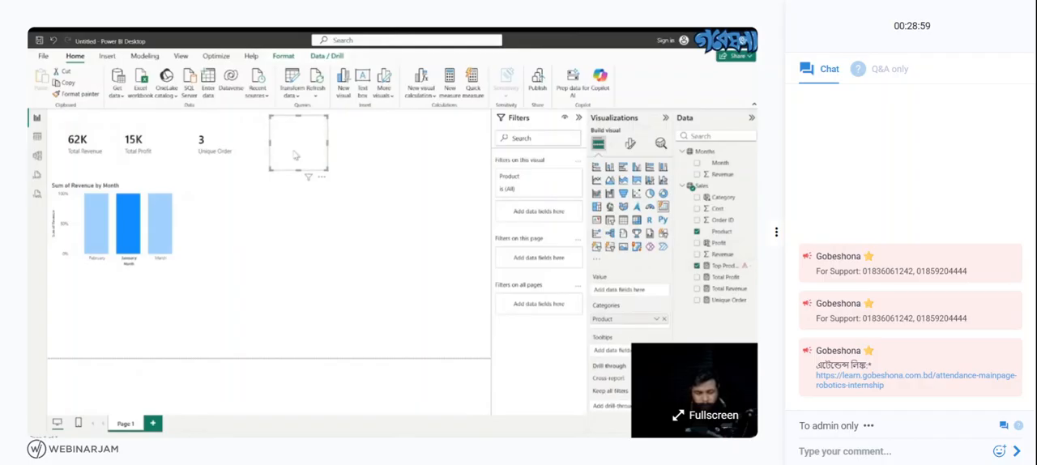
left_click(696, 232)
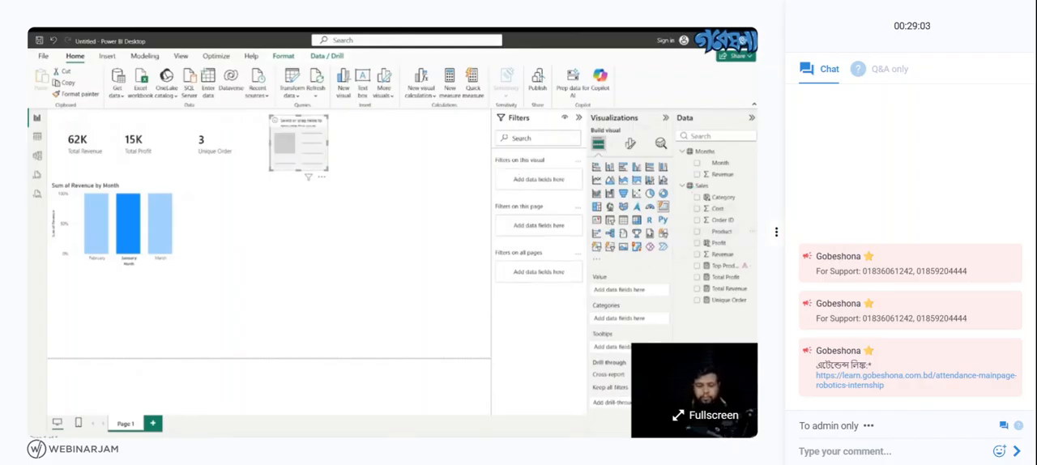
- In Table view, clear the whole COUNTROWS expression after the equals sign in the Top Product Count measure
left_click(37, 137)
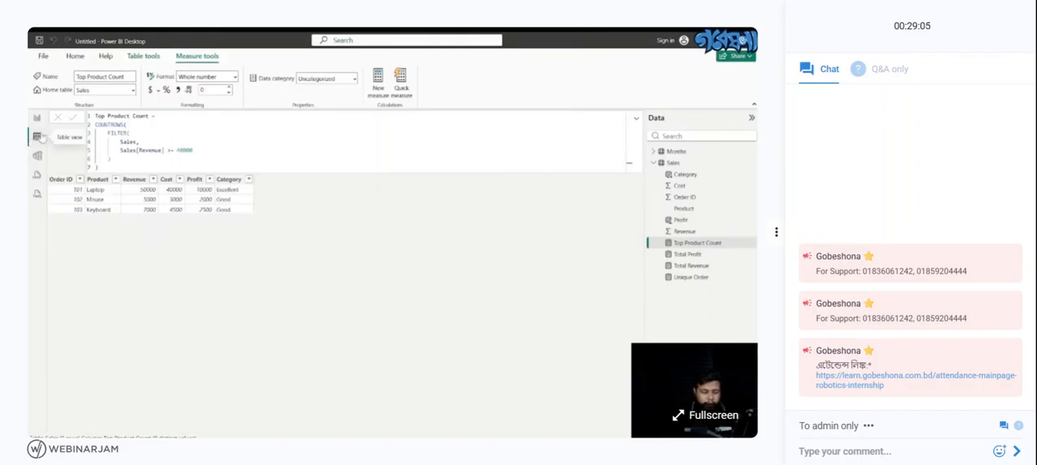
left_click_drag(114, 160, 103, 130)
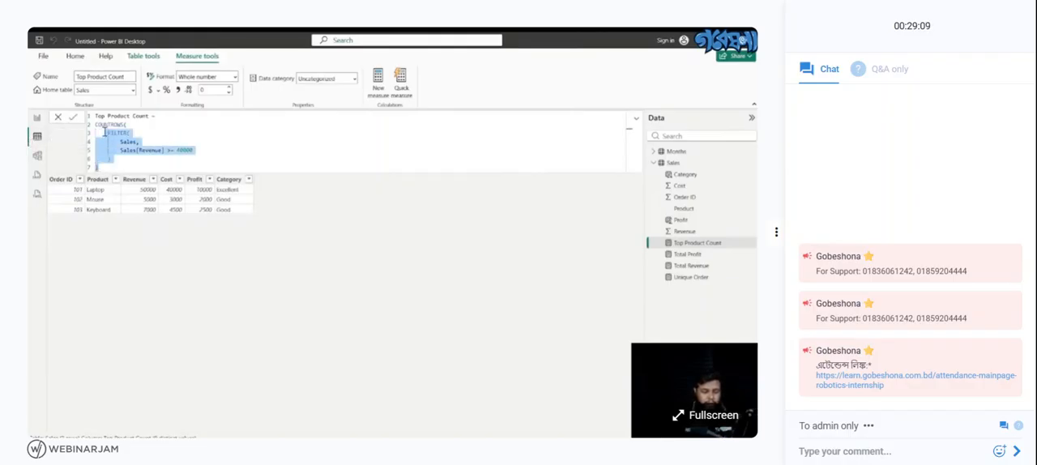
key("BackSpace")
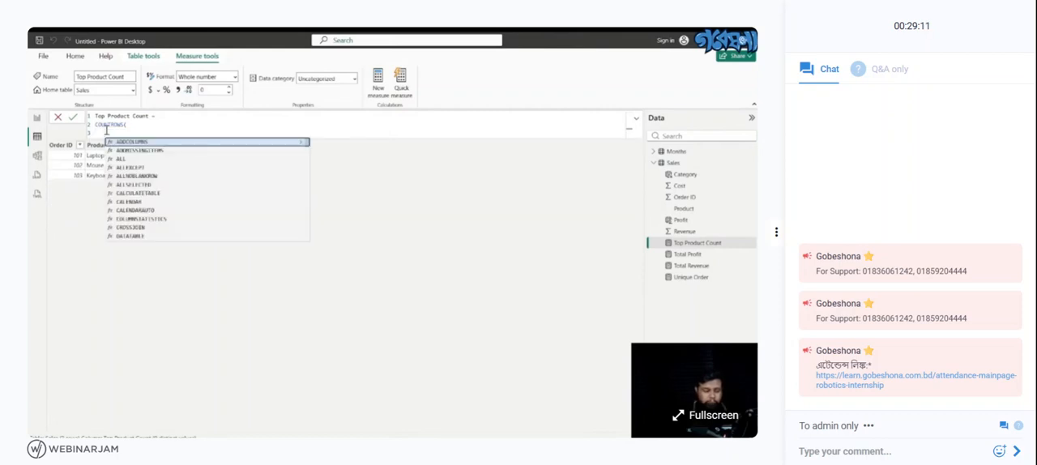
left_click_drag(106, 132, 94, 124)
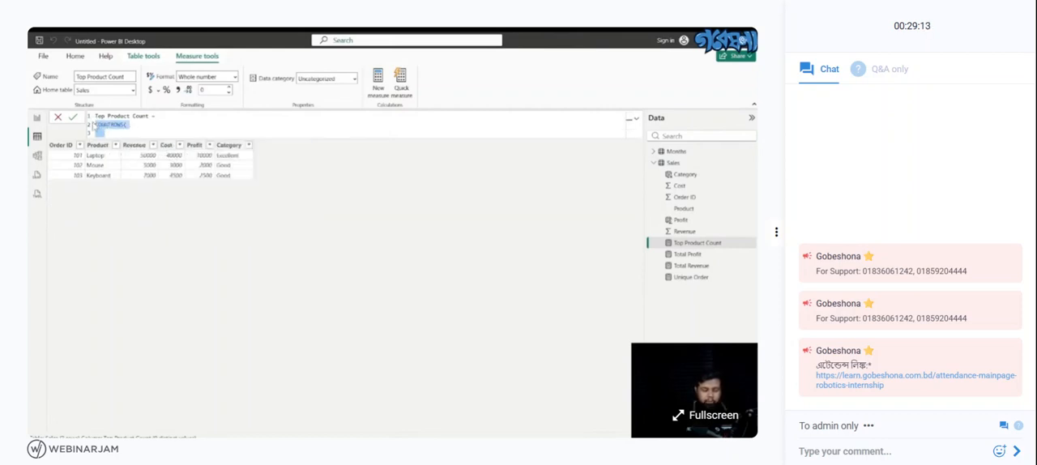
key("BackSpace")
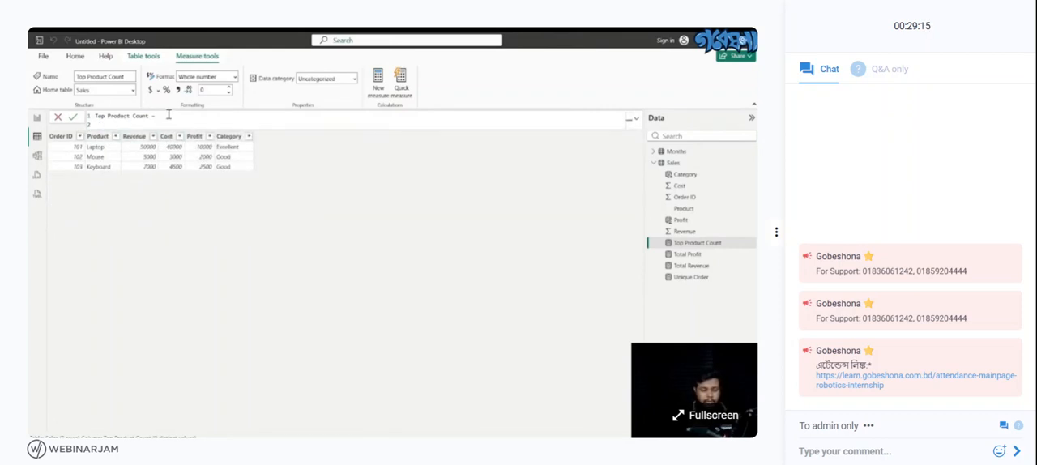
key("BackSpace")
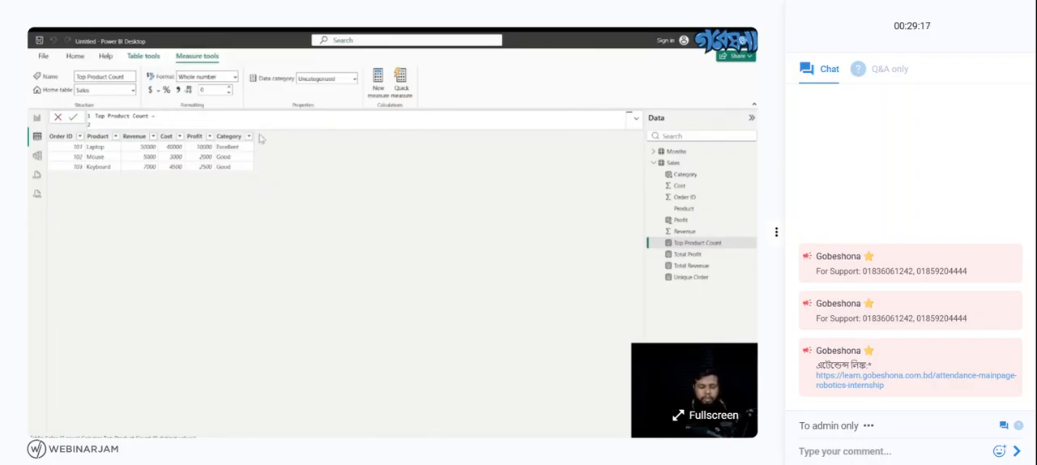
type("F")
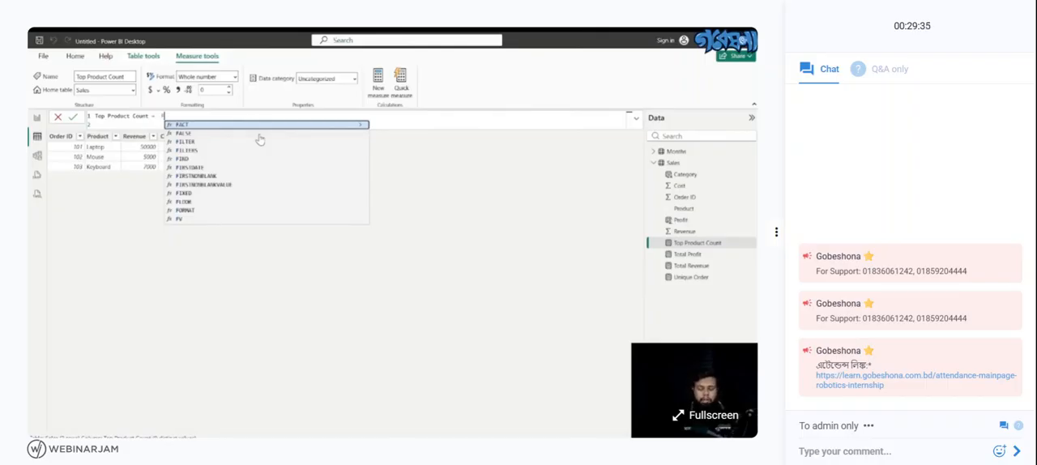
type("IL")
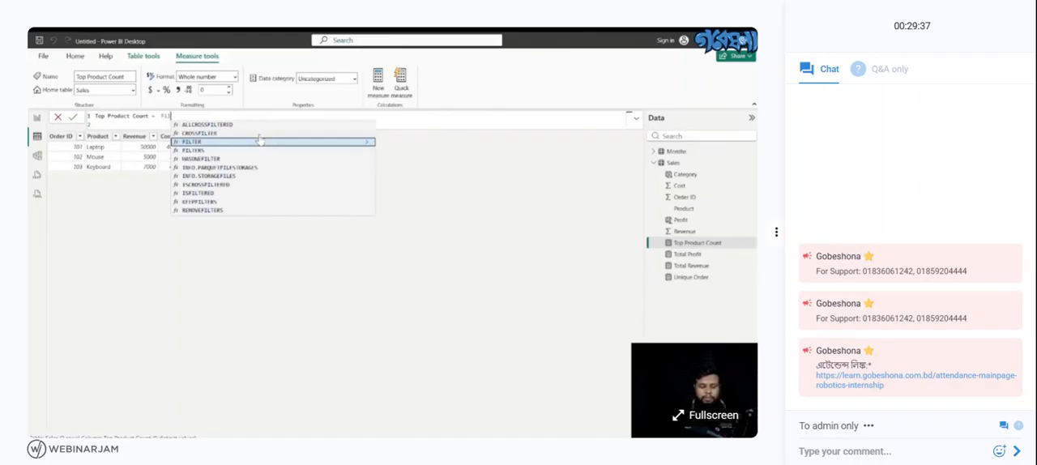
key("BackSpace")
key("BackSpace")
key("BackSpace")
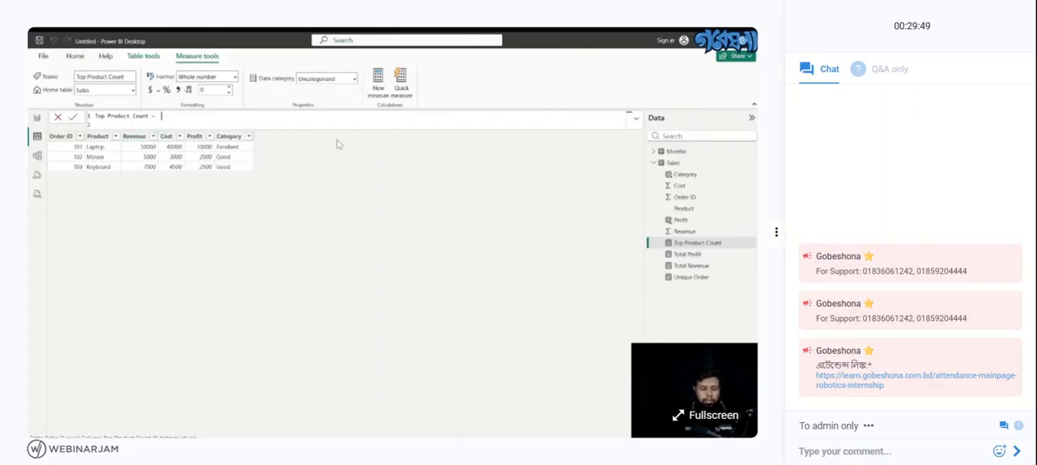
- Remove the leftover blank line and begin the Top Product Count formula with COUNTROWS(FILTER(Sales,
key("BackSpace")
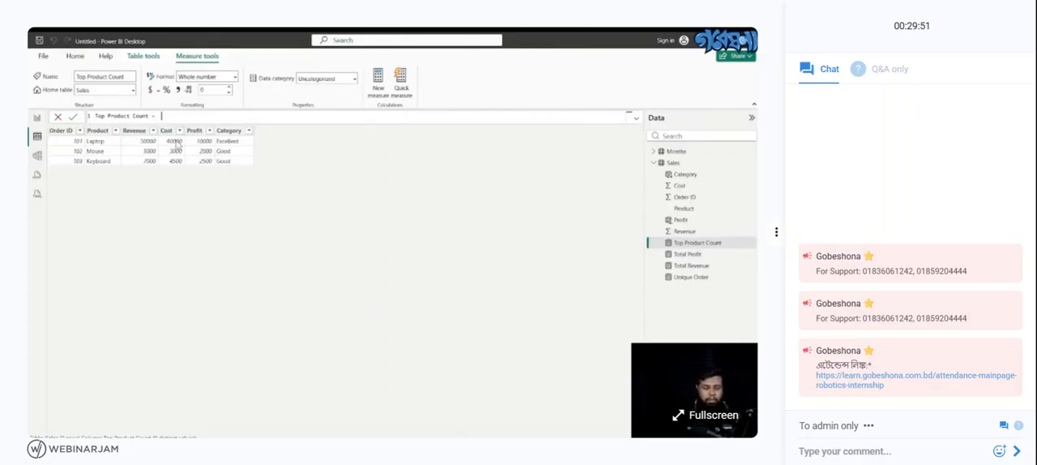
type("Cou")
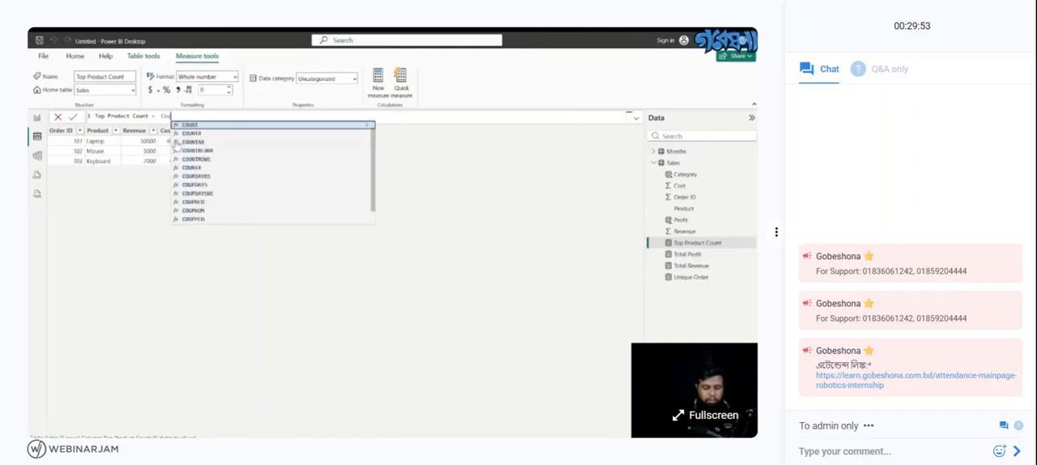
left_click(214, 161)
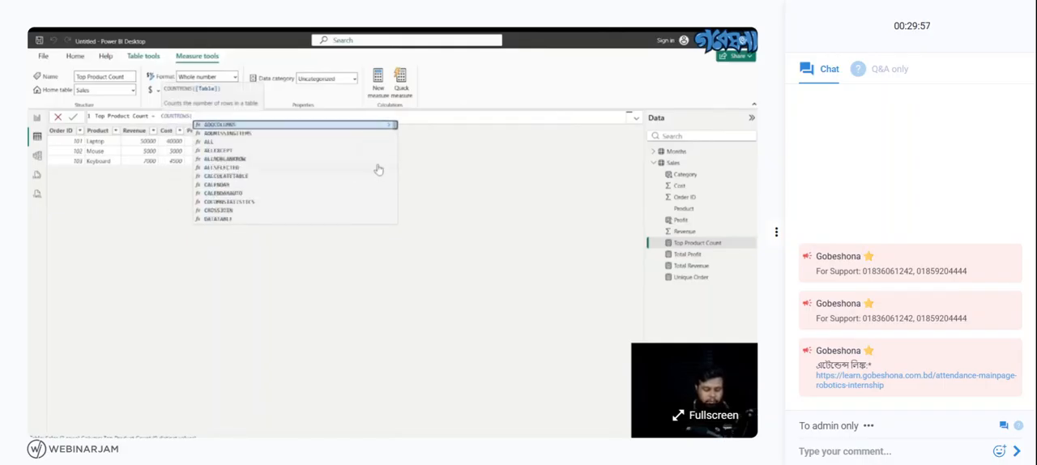
type("F")
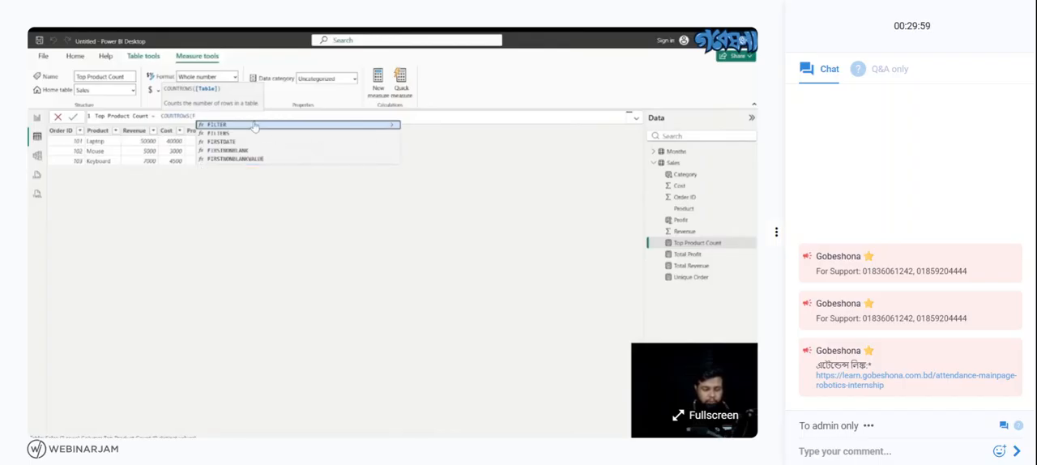
left_click(254, 126)
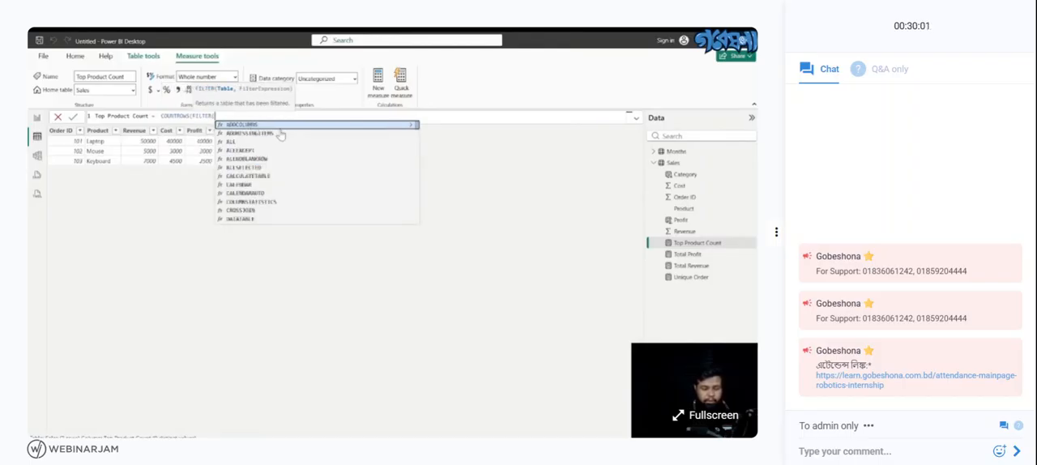
type("Sales")
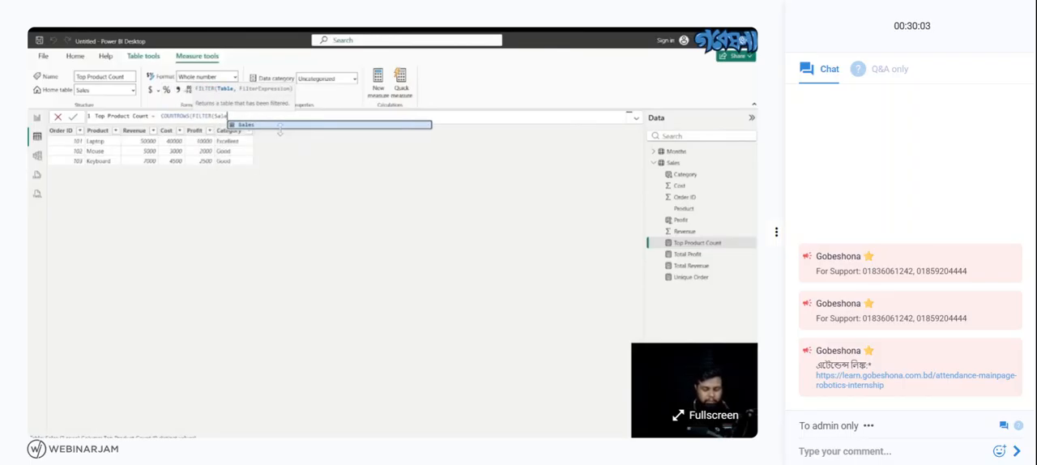
type(",")
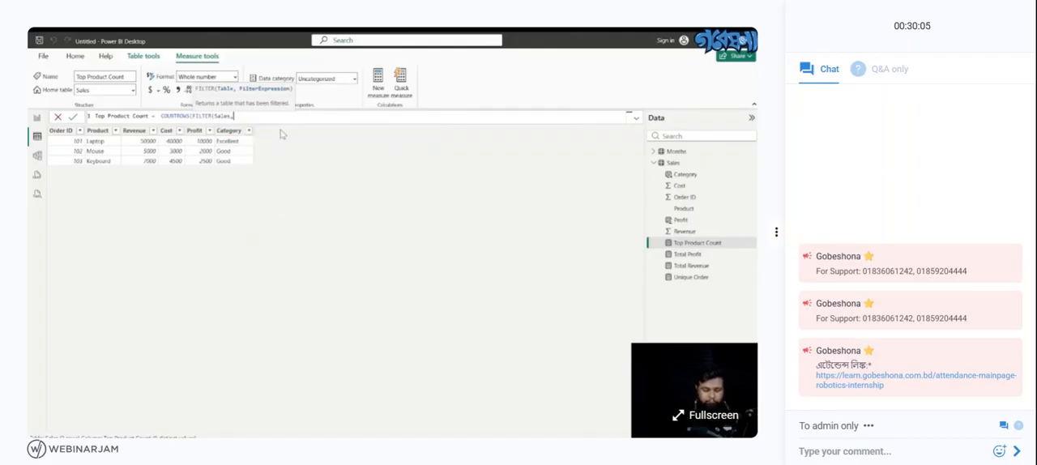
type("Sal")
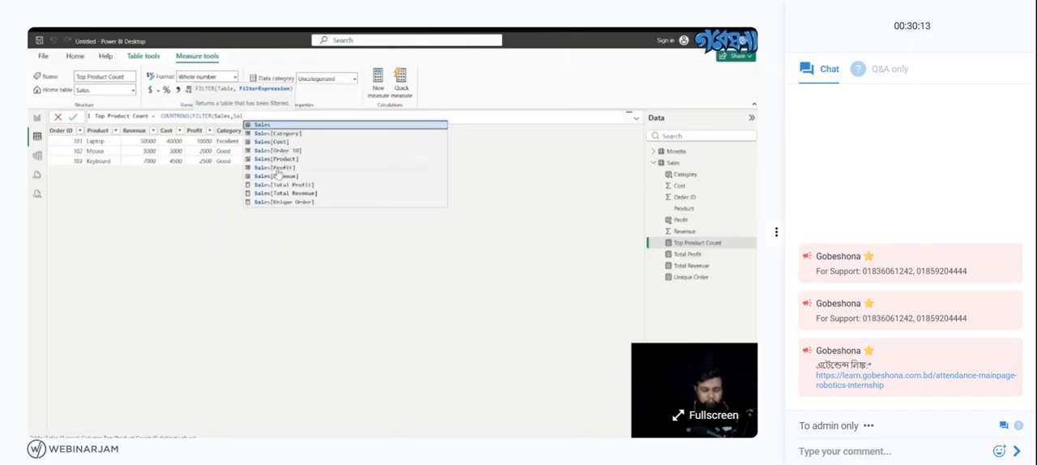
- Enter Sales[Product] as the start of FILTER's condition and change the column to Sales[Revenue]
left_click(284, 160)
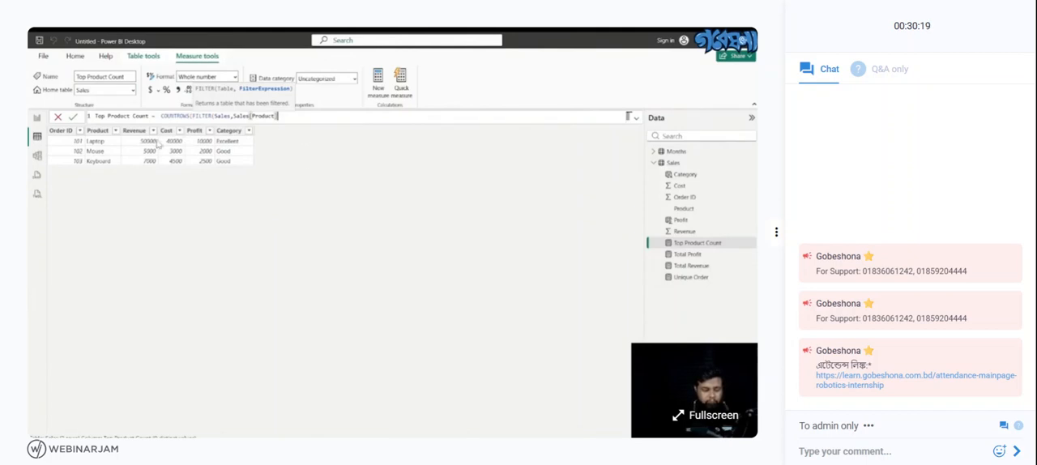
double_click(267, 118)
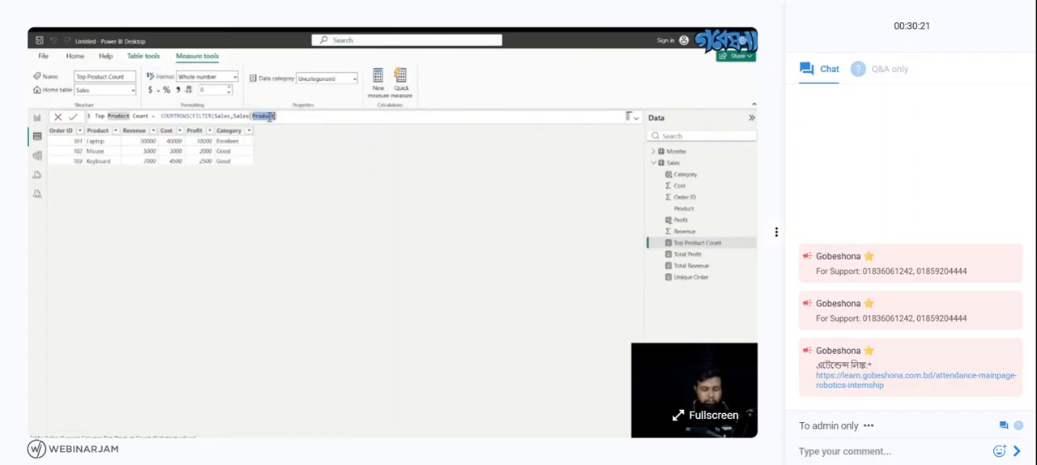
key("BackSpace")
type("R")
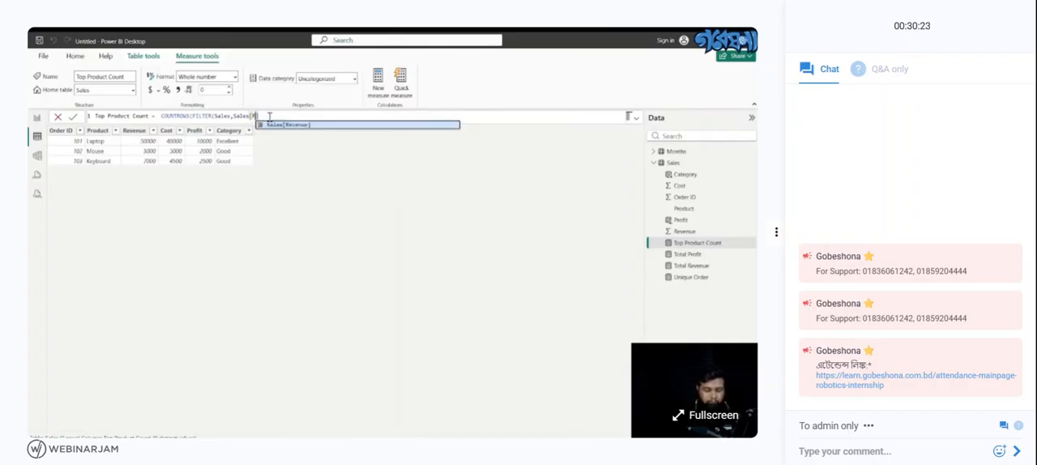
left_click(316, 126)
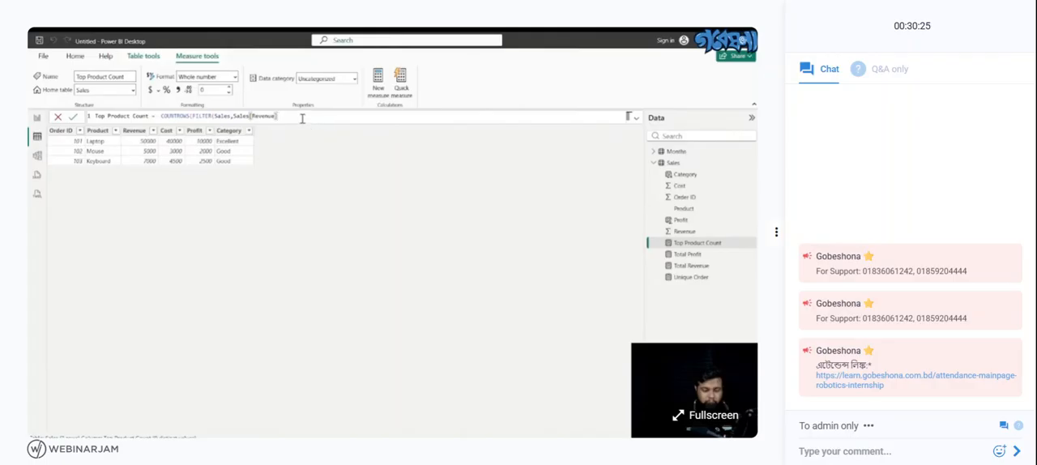
- Complete the FILTER condition with >=20000 and close both the FILTER and COUNTROWS parentheses
type(">")
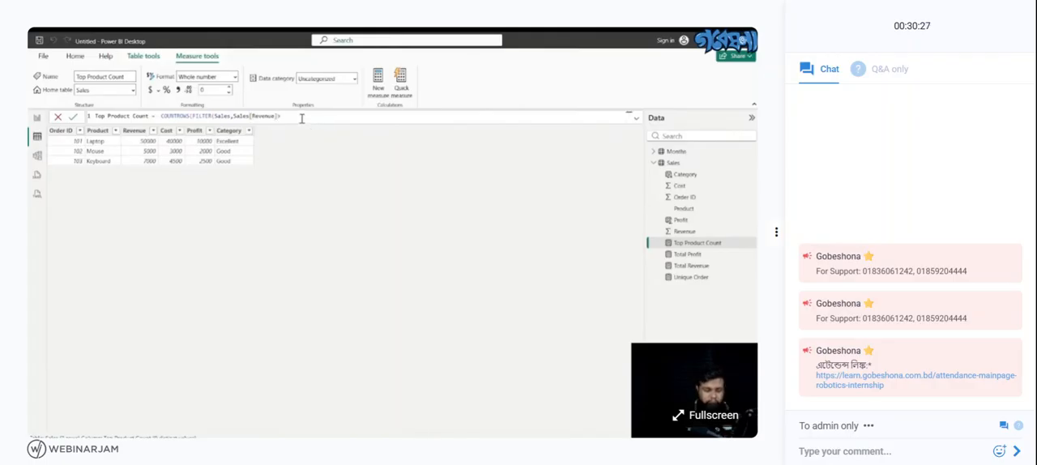
type("=")
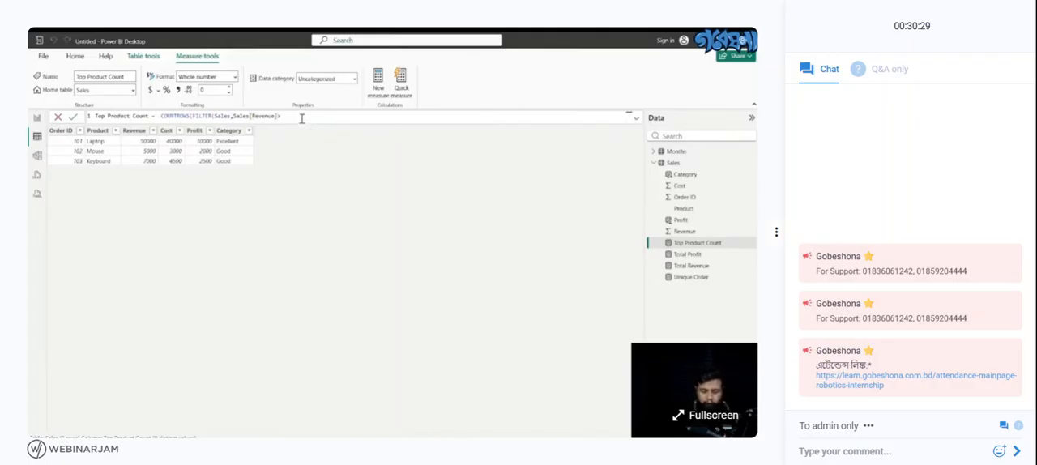
type("3000")
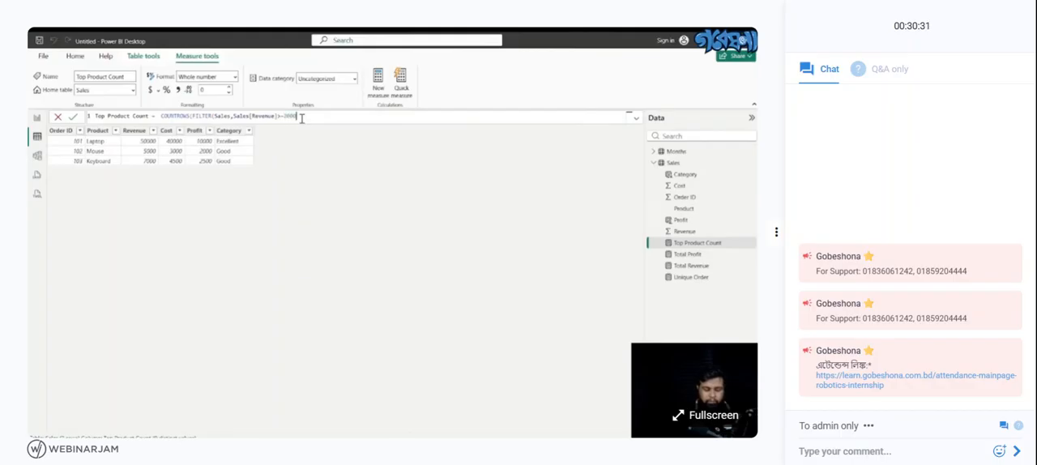
type(")")
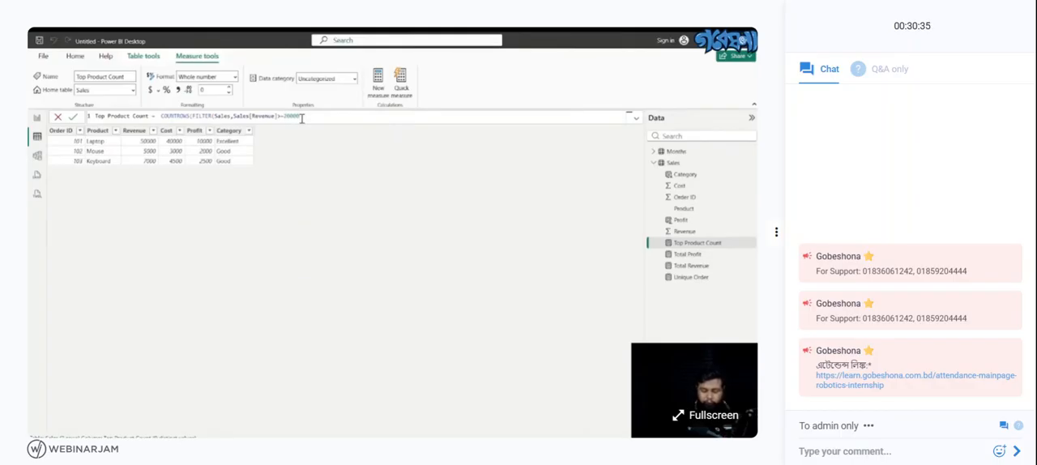
type(")")
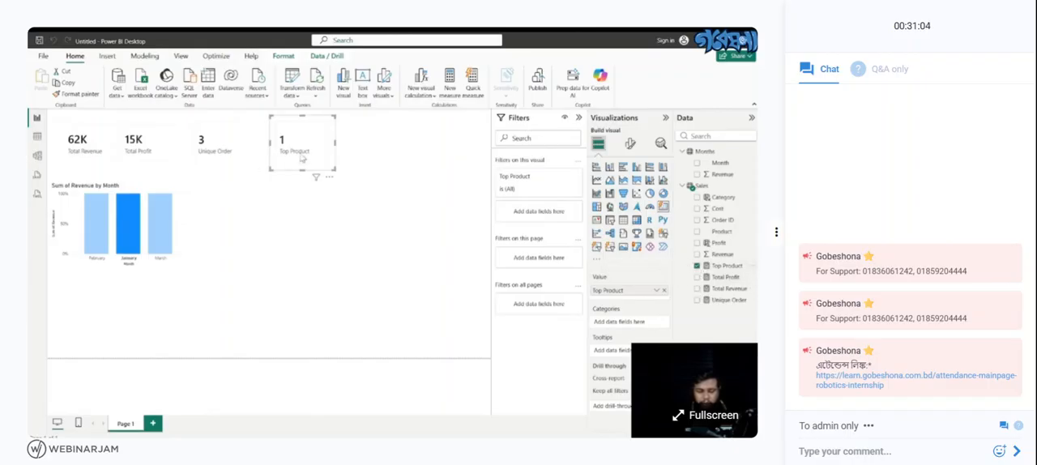
- Replace the Top Product card with a new card visual showing the Top Product measure, and enlarge it slightly
left_click(329, 177)
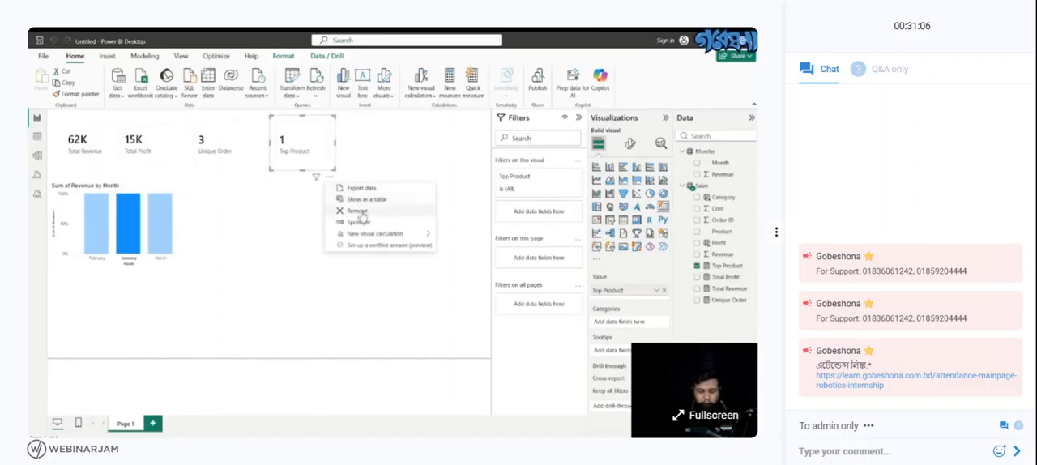
left_click(358, 212)
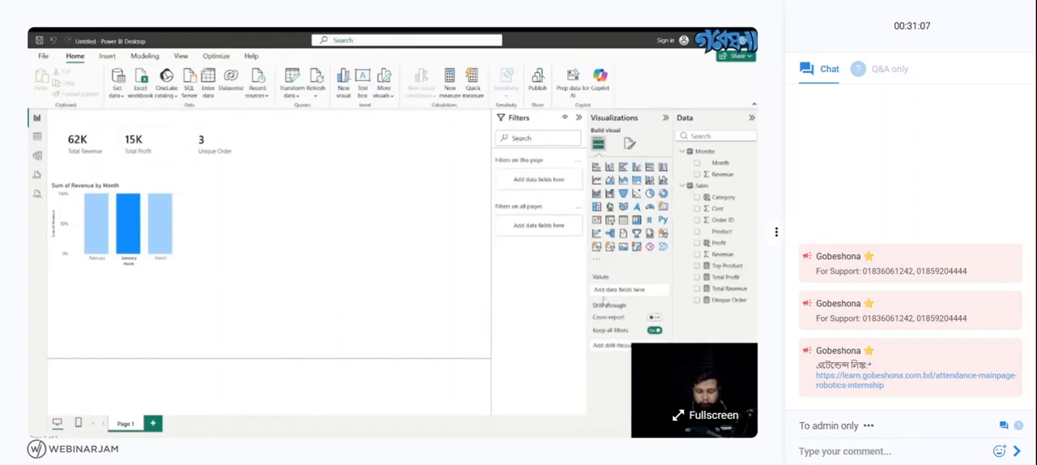
left_click(662, 207)
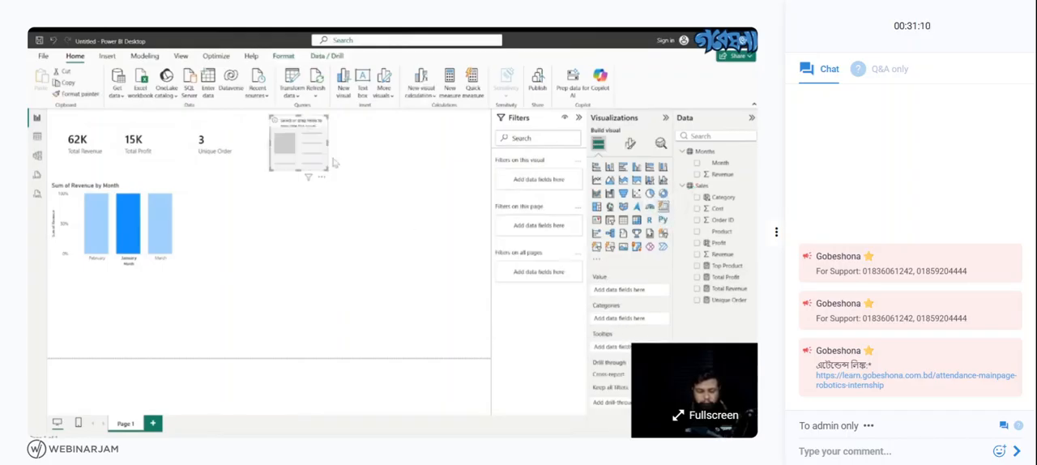
left_click(696, 265)
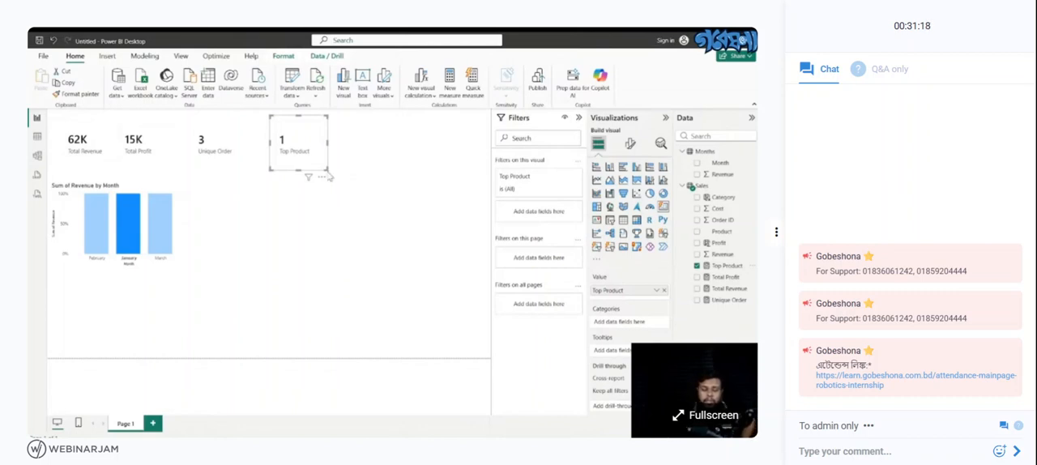
mouse_move(327, 170)
left_mouse_down()
mouse_move(347, 181)
mouse_move(332, 172)
left_mouse_up()
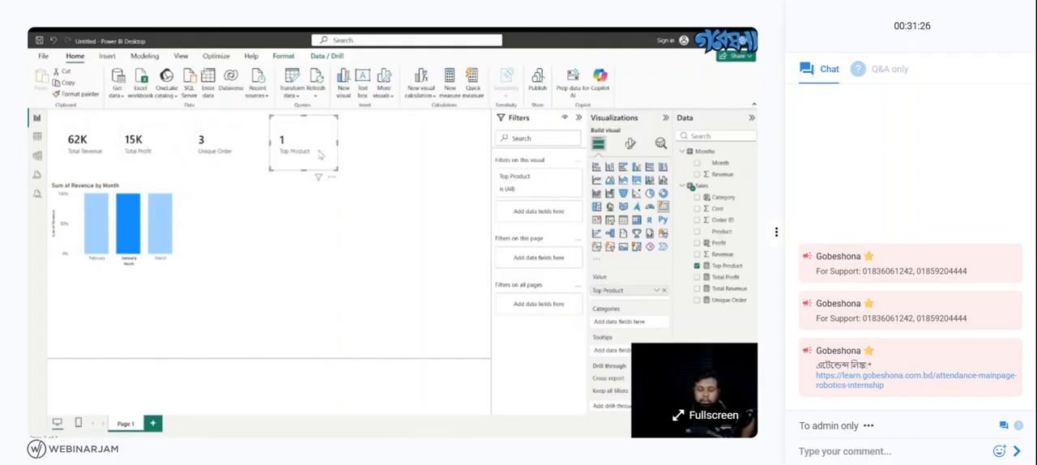
- Open Table view to examine the Sales rows alongside the Top Product formula
left_click(36, 137)
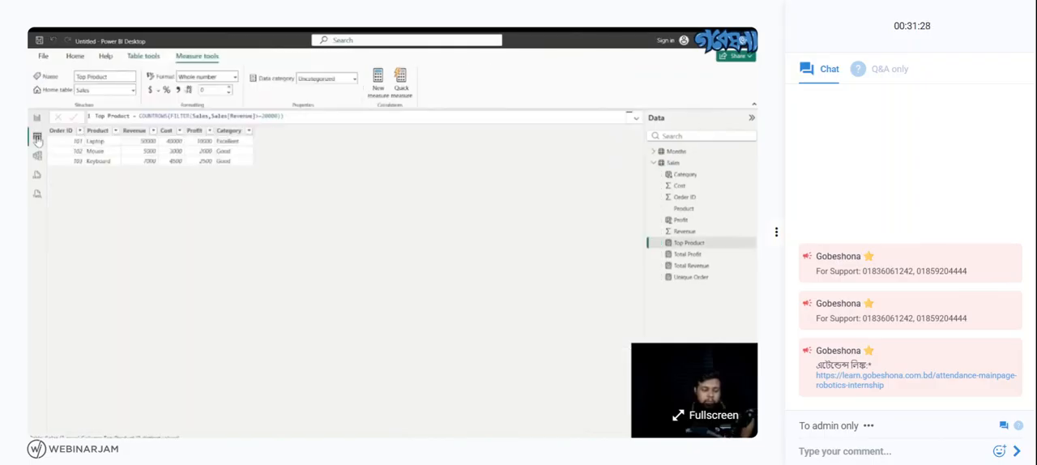